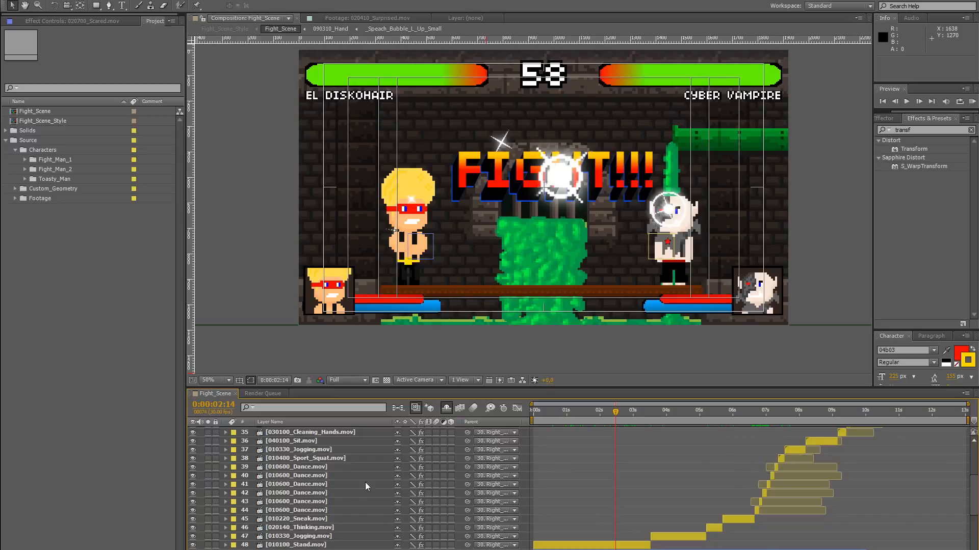
Examine the right fighter's layers at 0:00:06:26 by selecting everything from Right_Rig through the 010100_Stand.mov layer beneath it
left_click(762, 414)
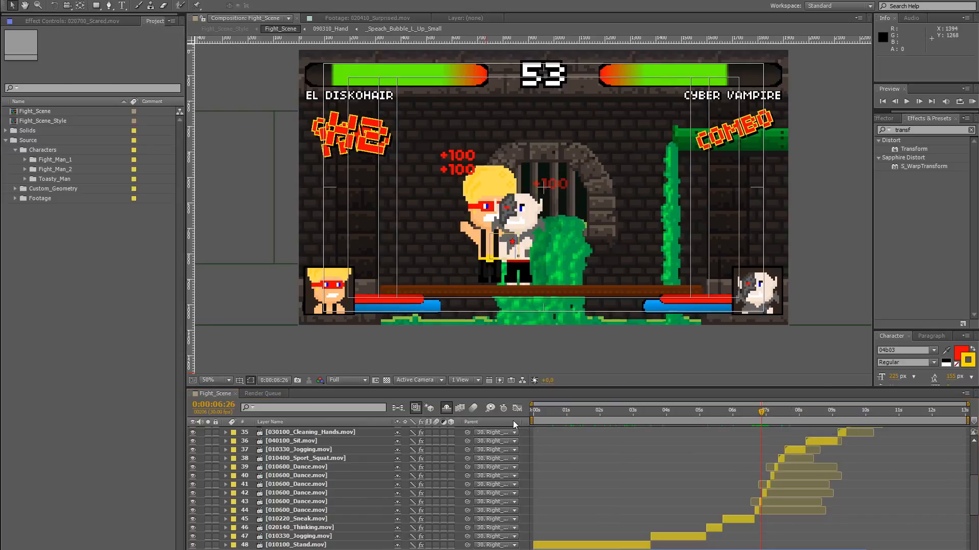
left_click_drag(533, 386, 533, 203)
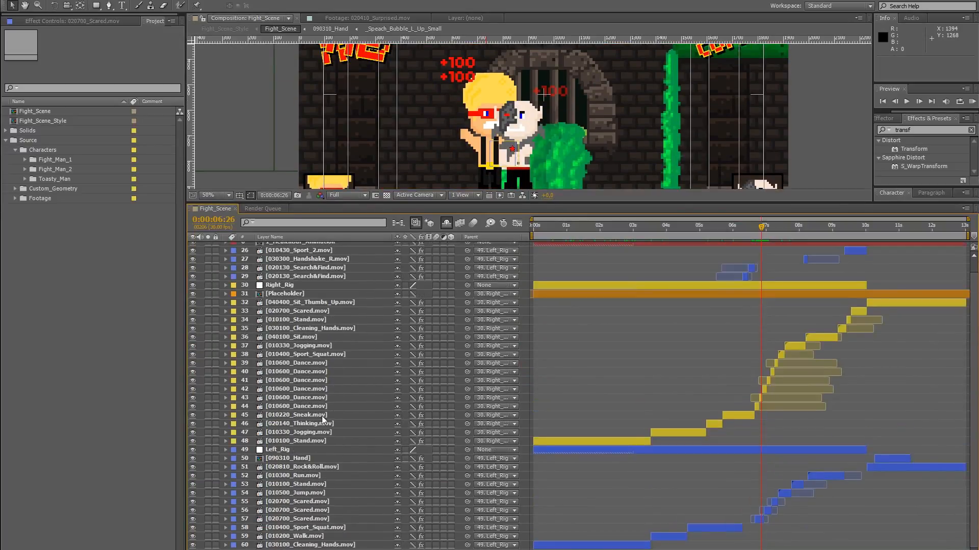
left_click(289, 286)
left_click(304, 442, "shift")
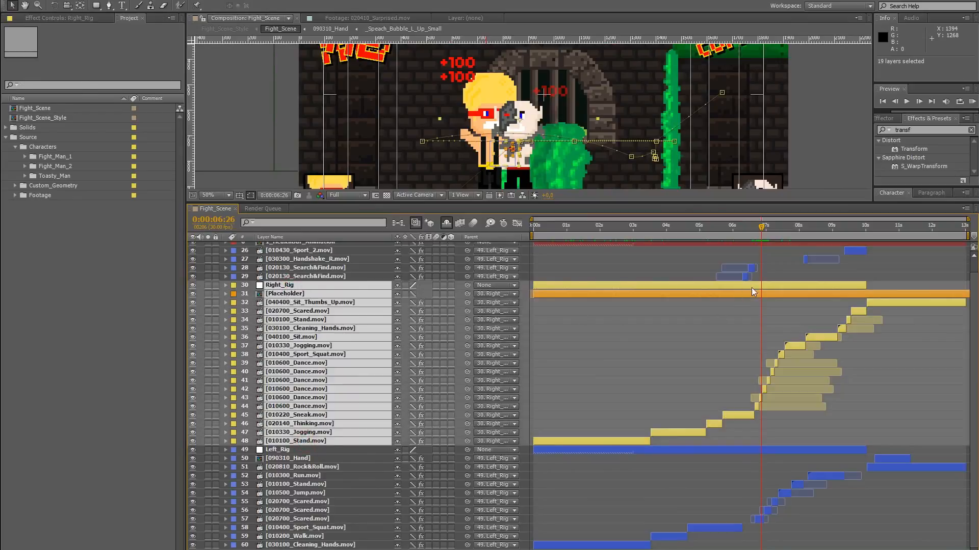
left_click(720, 313)
Reveal the Position keyframes of the Right_Rig layer
left_click(319, 286)
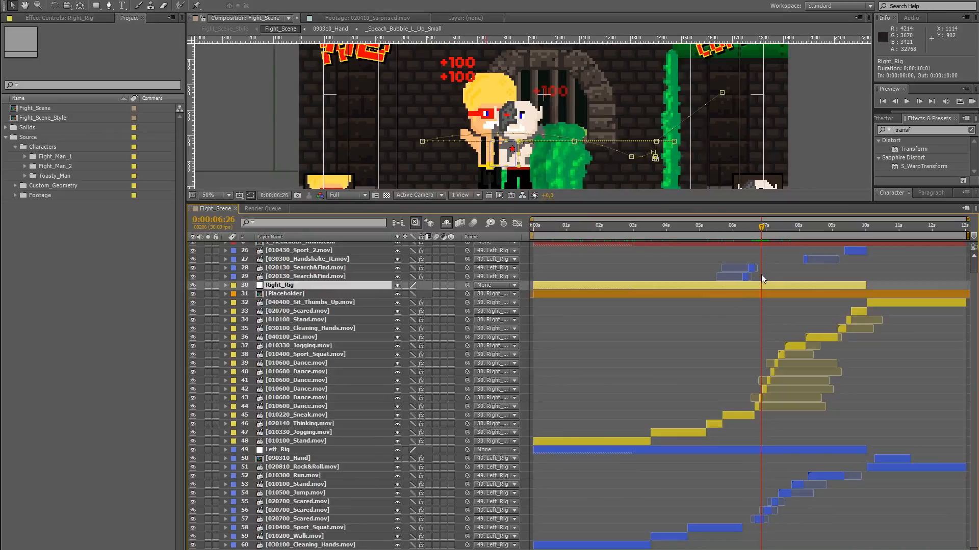
key("p")
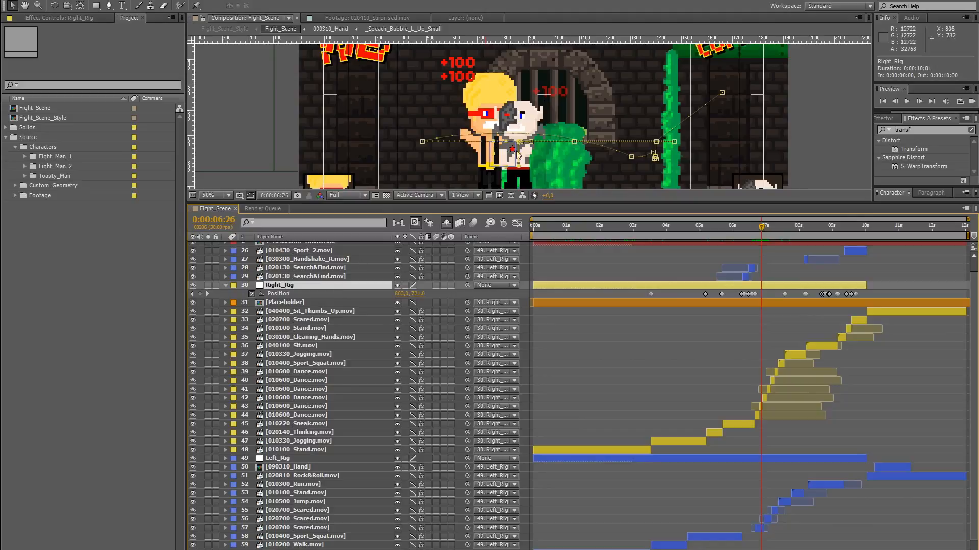
scroll(301, 487, "down", 1)
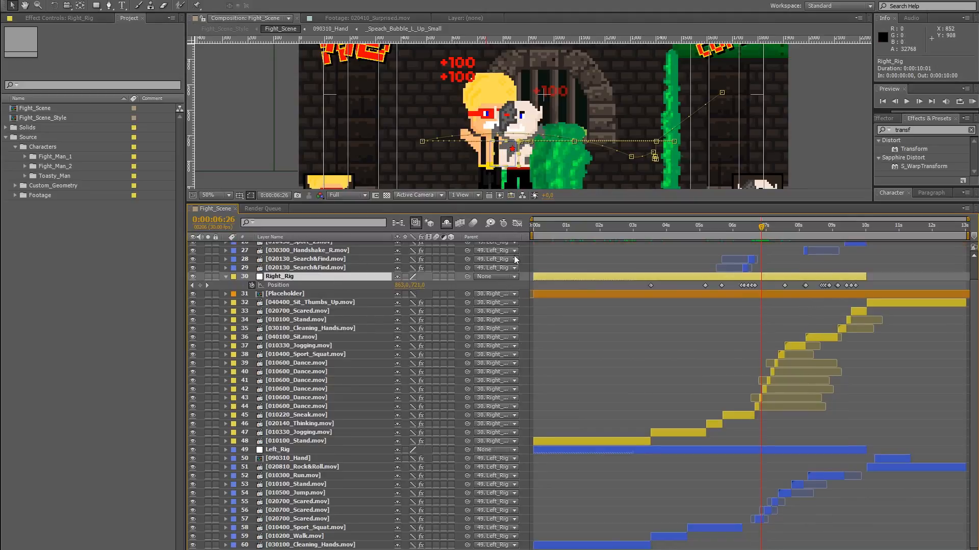
scroll(452, 224, "up", 2)
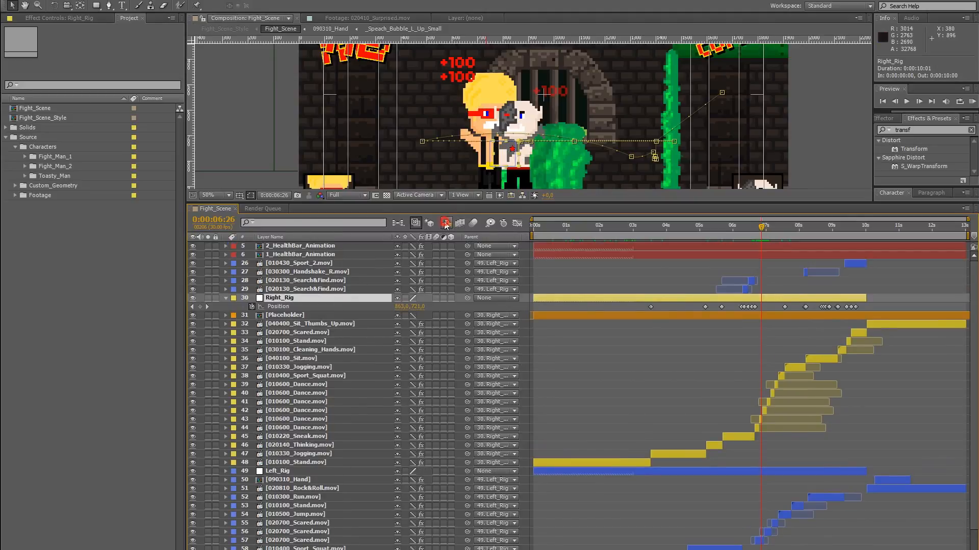
Show the shy layers for a look, hide them again, and give the composition view more room
left_click(445, 223)
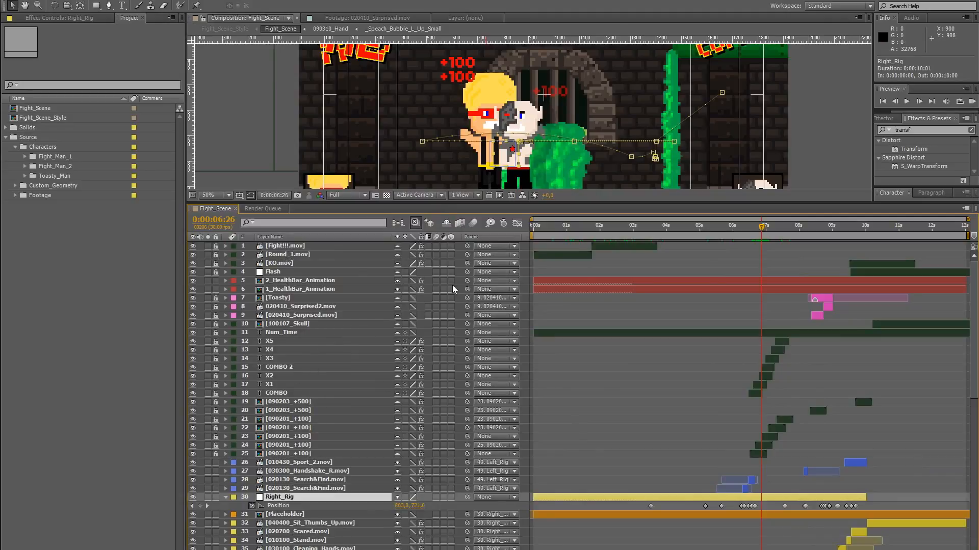
left_click(445, 224)
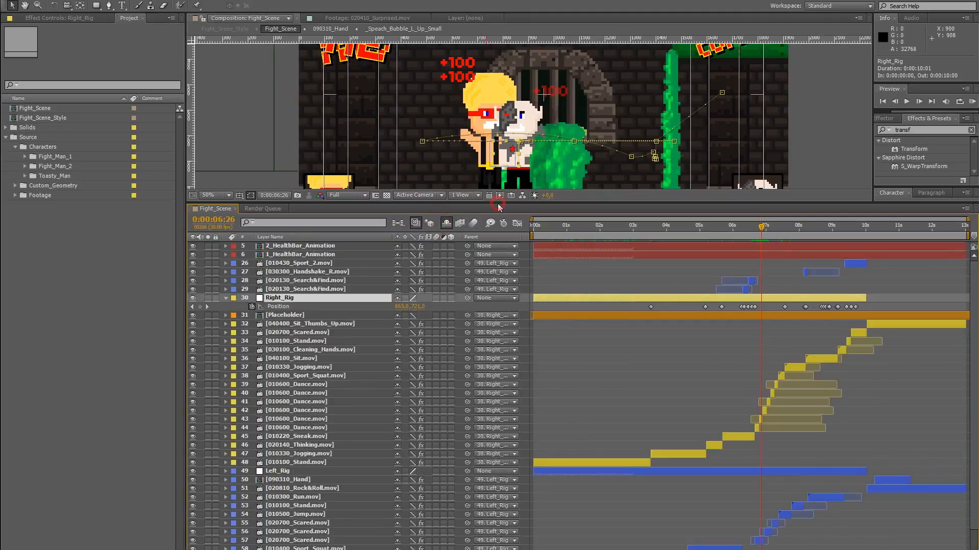
left_click_drag(497, 203, 509, 338)
scroll(552, 219, "down", 3)
scroll(554, 220, "up", 4)
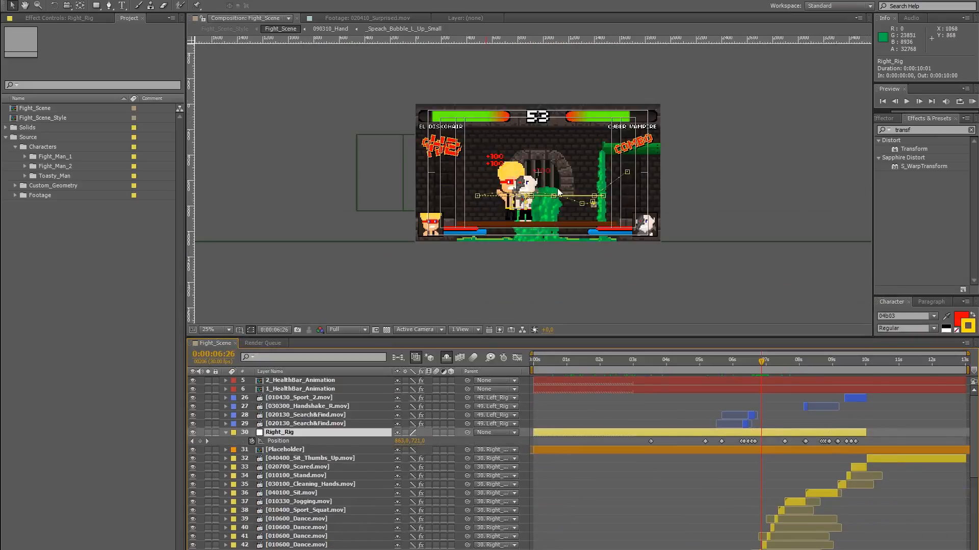
left_click_drag(548, 213, 536, 180)
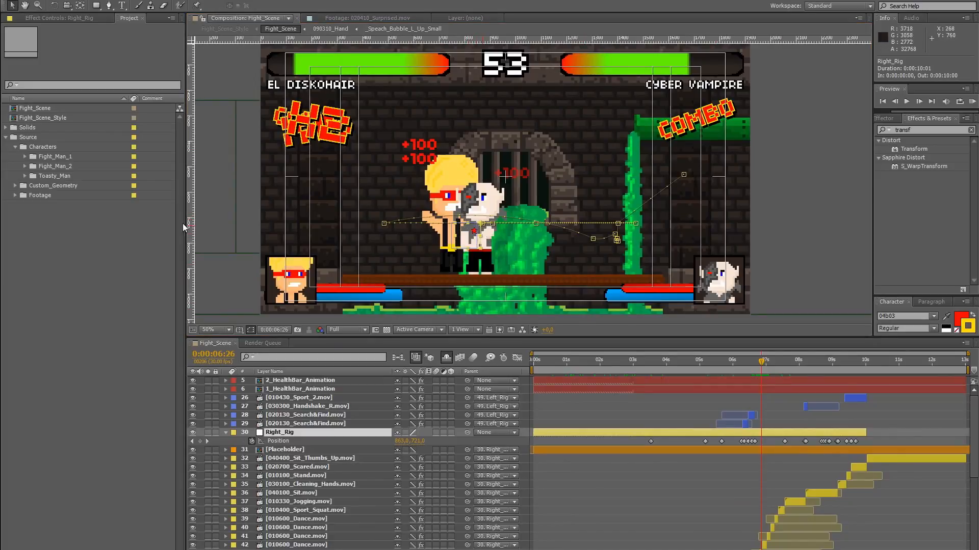
Open the Placeholder composition from the Custom_Geometry folder and view its star artwork
left_click(13, 187)
left_click(44, 195)
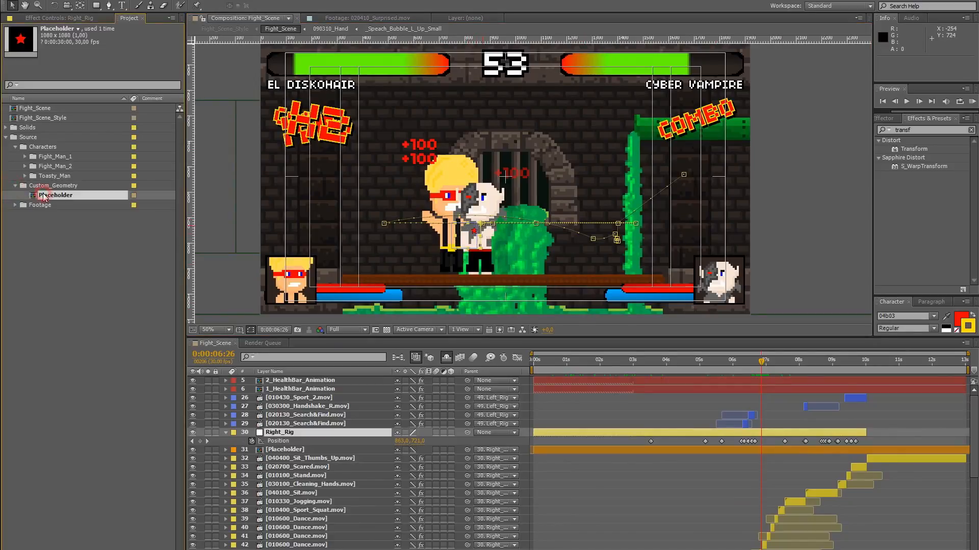
double_click(43, 196)
scroll(486, 139, "down", 2)
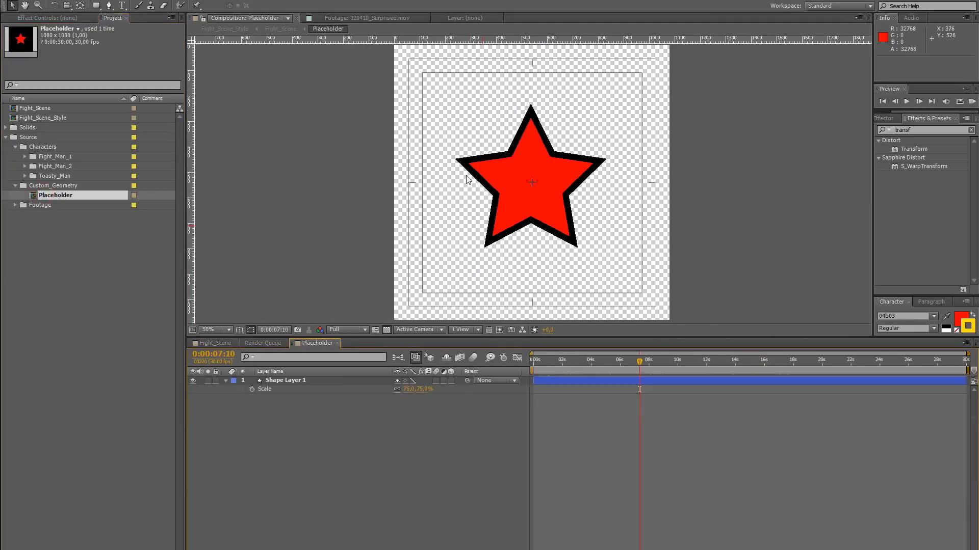
left_click_drag(509, 152, 503, 185)
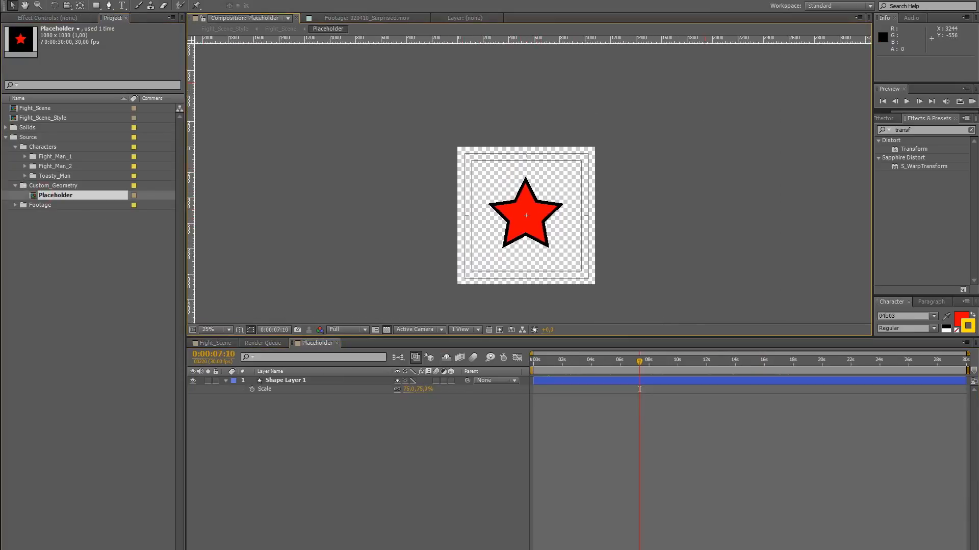
Import envato_white.ai into the Custom_Geometry folder and add it above Shape Layer 1 in the Placeholder composition
left_click_drag(639, 389, 162, 206)
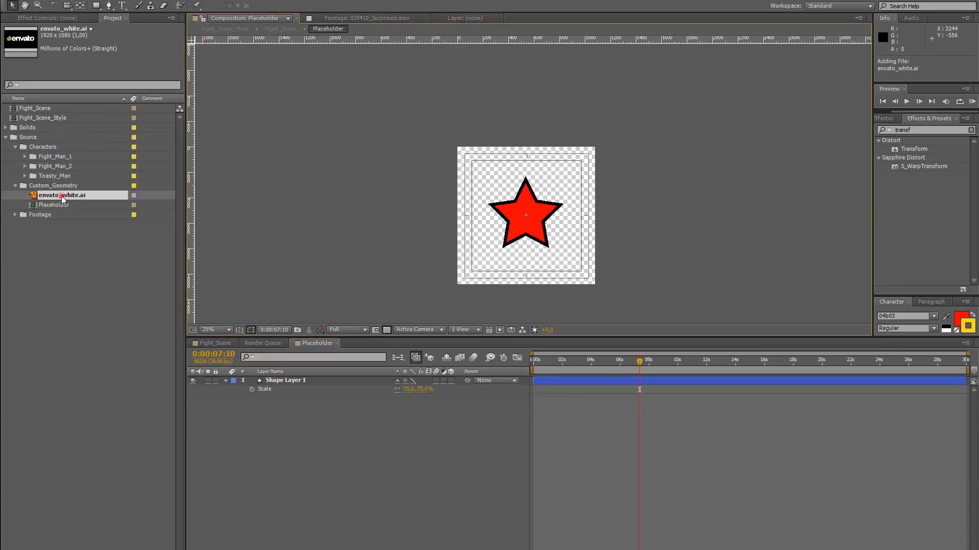
left_click_drag(61, 195, 334, 380)
key("ctrl+v")
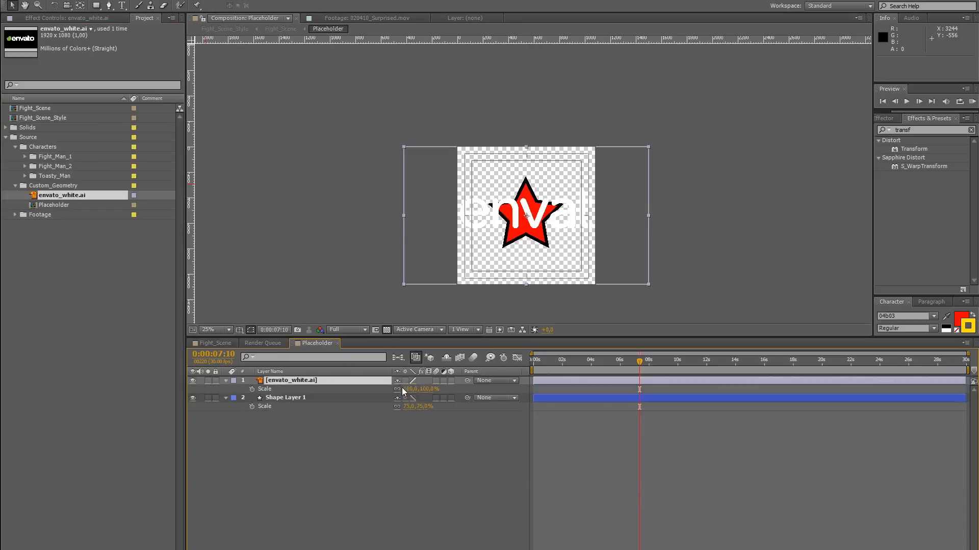
Scale the envato_white.ai layer to about 238% and move it so the green leaf symbol covers the star
key("b")
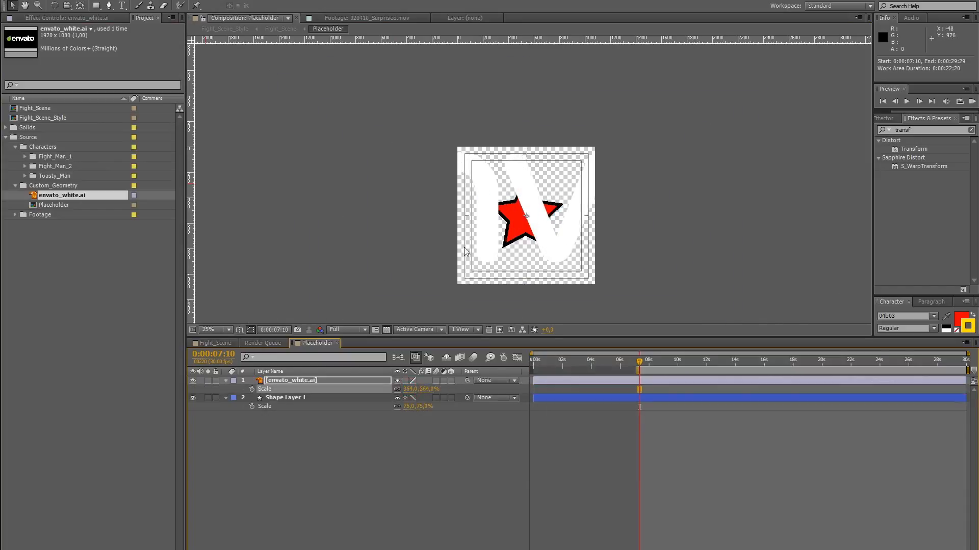
left_click_drag(489, 232, 613, 247)
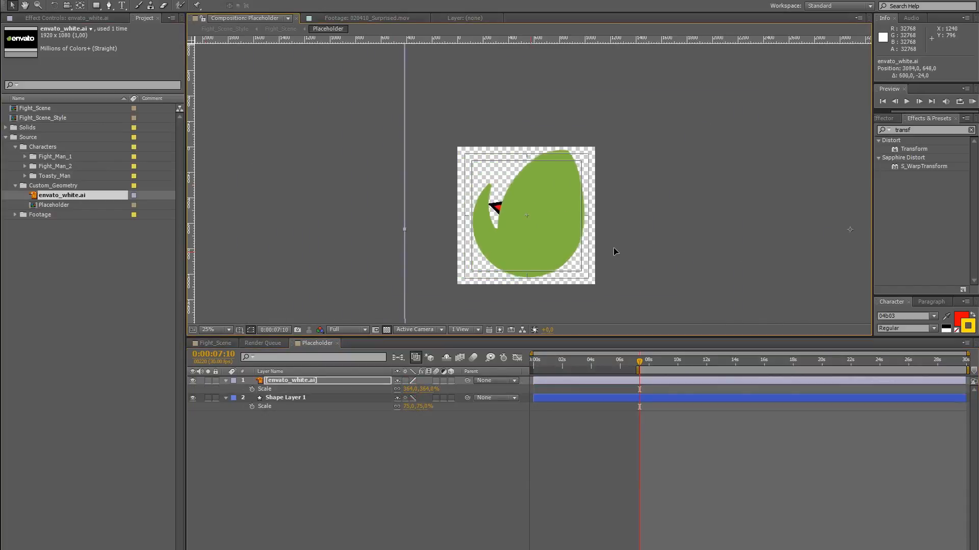
left_click_drag(422, 390, 367, 391)
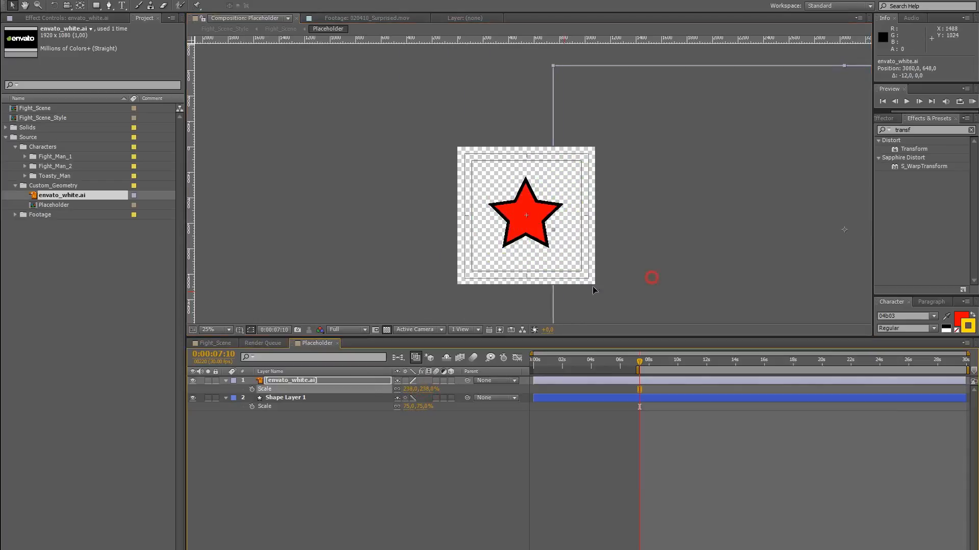
left_click_drag(650, 278, 538, 275)
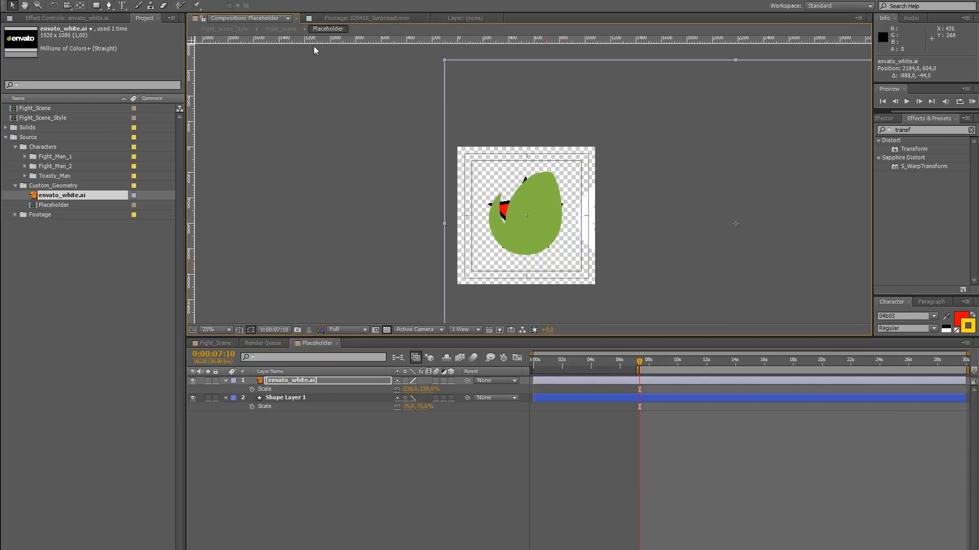
Isolate the green leaf symbol with a closed six-point Pen tool mask on the envato_white.ai layer
left_click(107, 9)
left_click(568, 158)
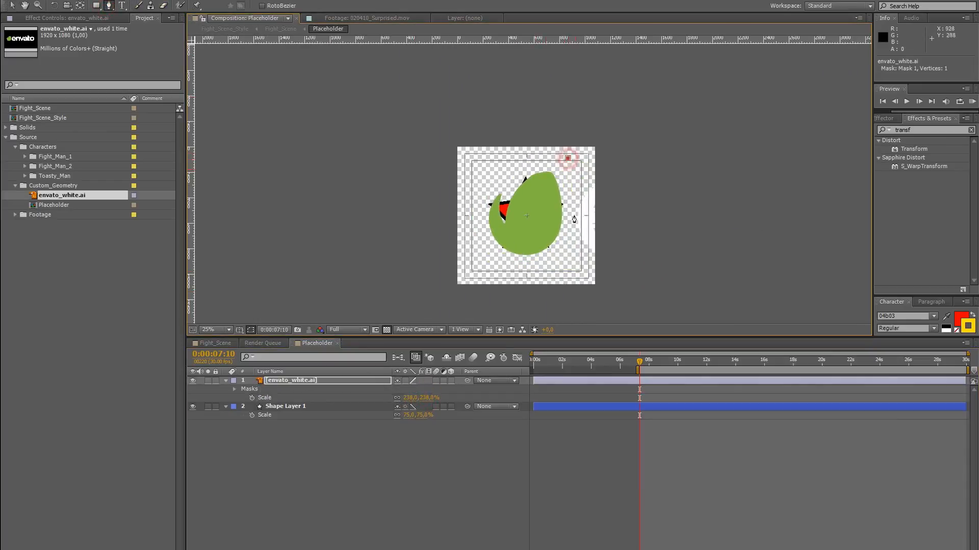
left_click(572, 223)
left_click(555, 277)
left_click(487, 282)
left_click(455, 200)
left_click(497, 138)
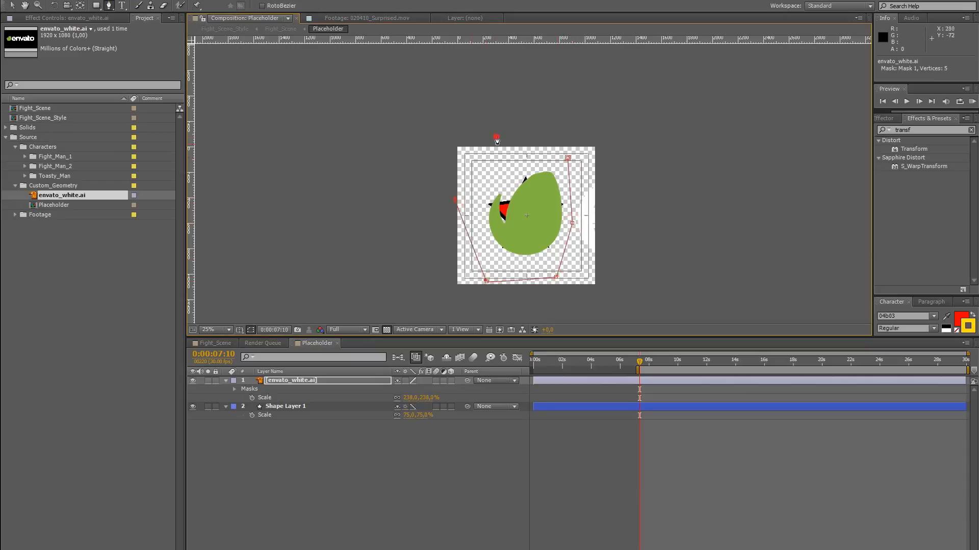
left_click(567, 159)
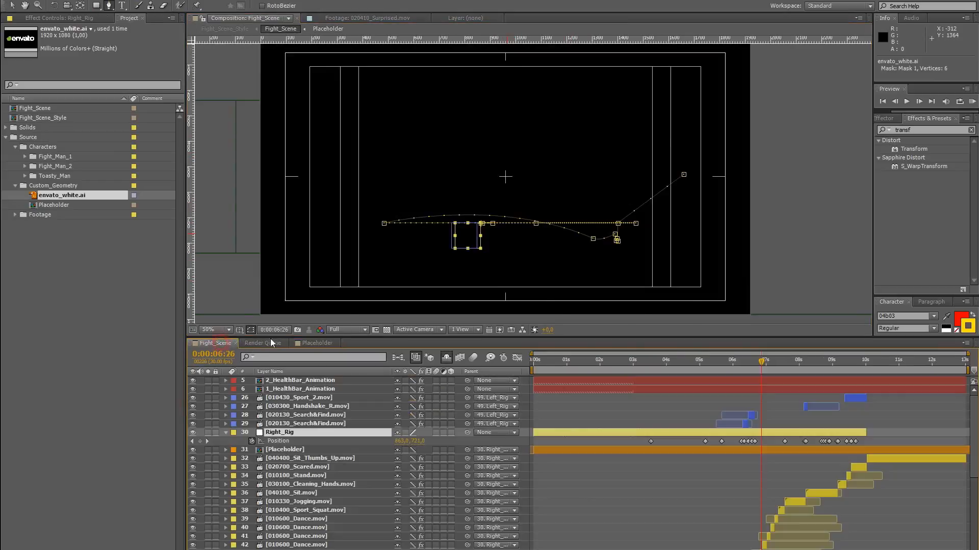
Inspect the leaf logo on the right fighter's chest in the Fight_Scene composition
scroll(470, 259, "up", 2)
scroll(469, 258, "down", 1)
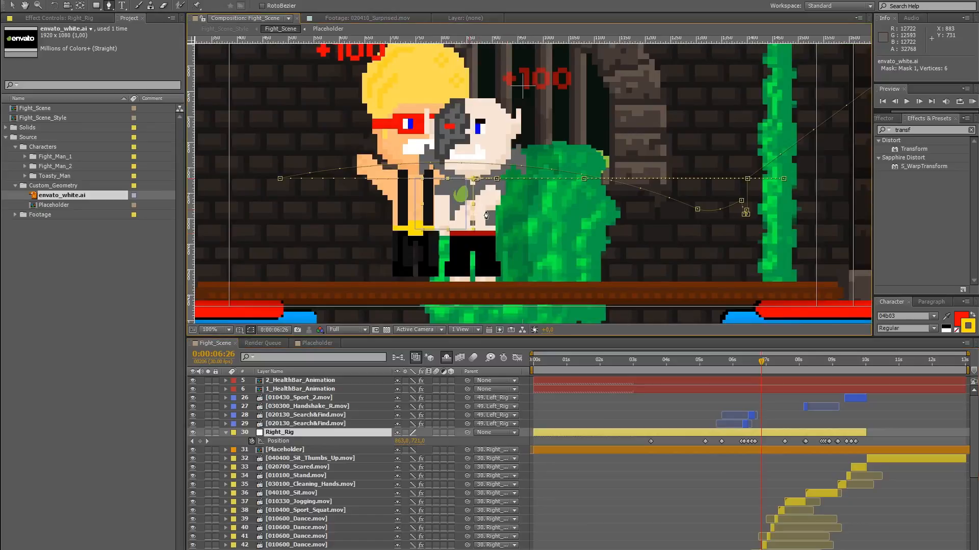
scroll(643, 193, "down", 1)
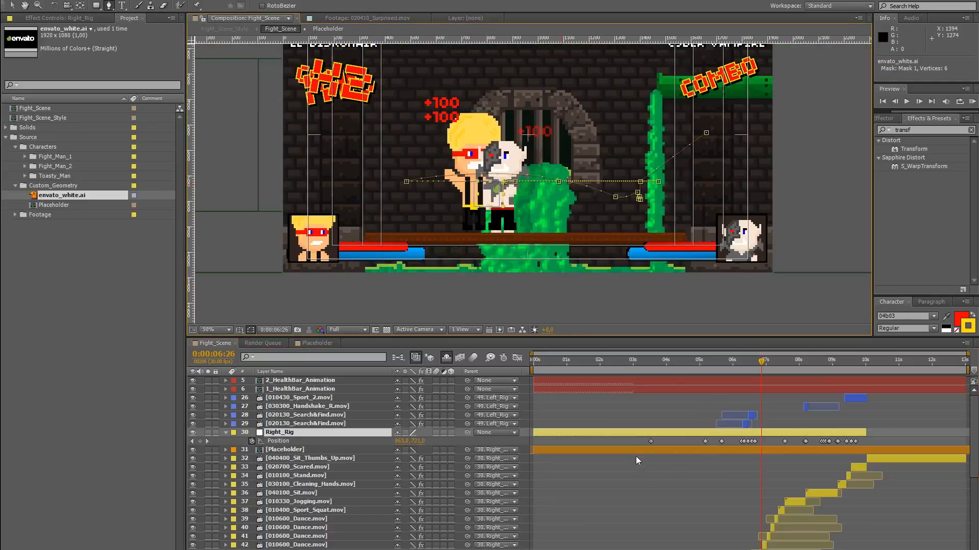
Compare the Placeholder layer with its parent Right_Rig, then view the scene at 0:00:00:07 with Placeholder selected
left_click(635, 453)
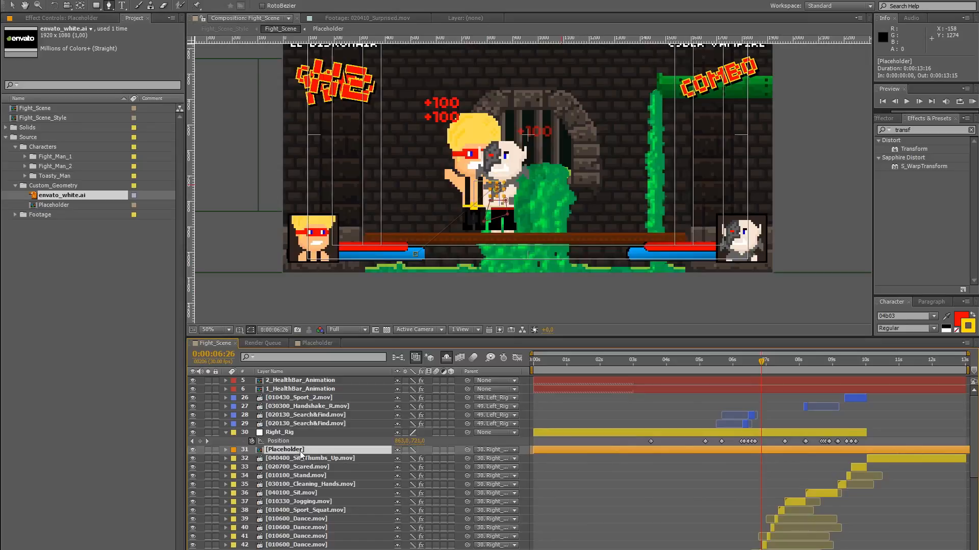
left_click(295, 432)
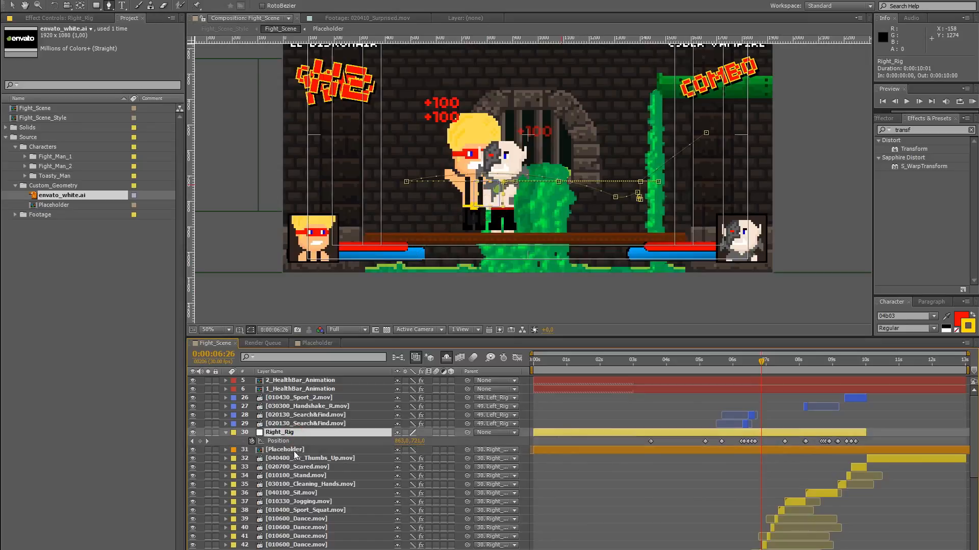
left_click(295, 452)
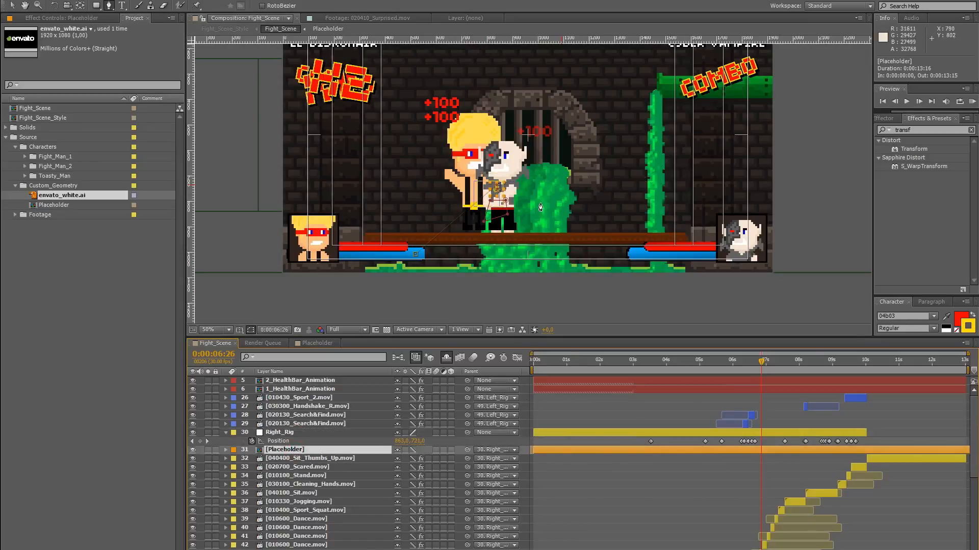
left_click(541, 360)
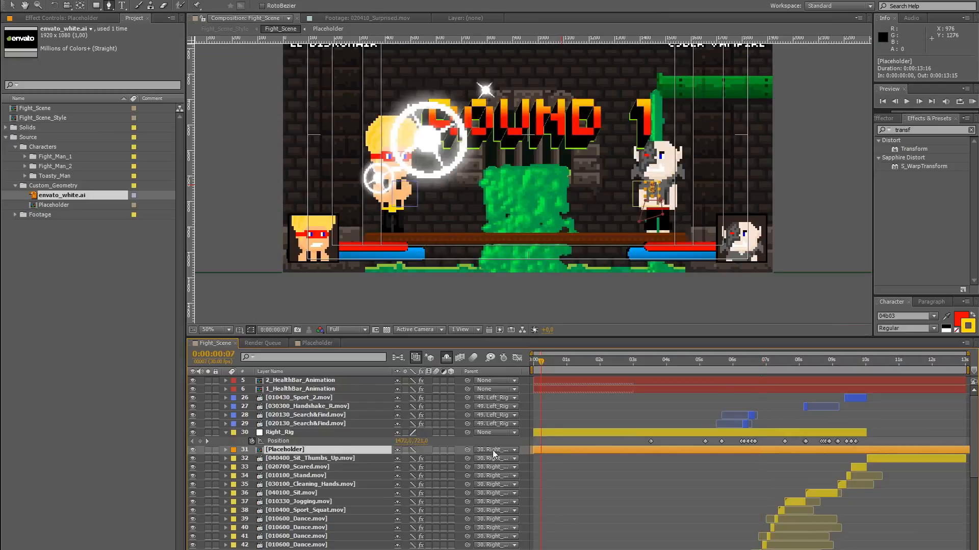
Reveal the keyframed properties of the Right_Rig layer and the Placeholder layer in Fight_Scene
left_click(274, 434)
left_click_drag(772, 291, 670, 276)
key("u")
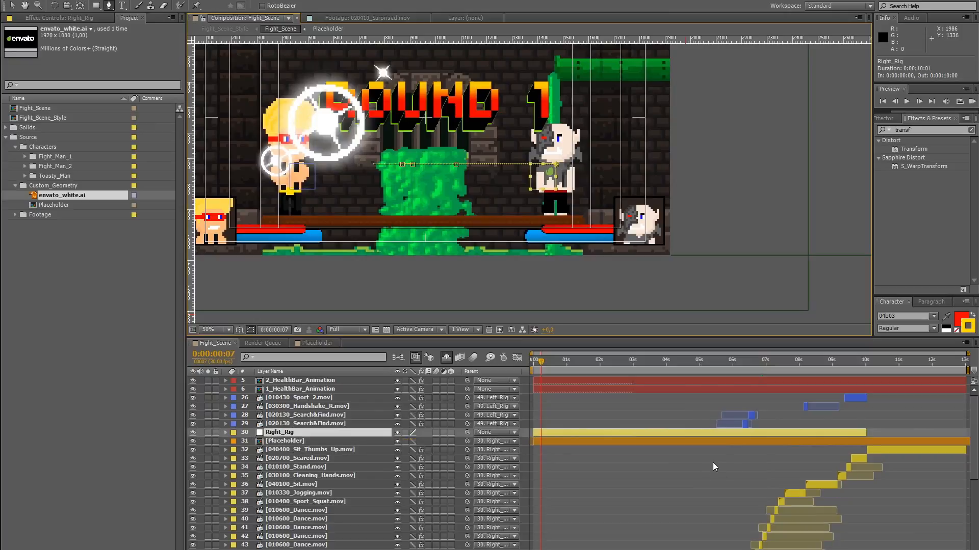
key("u")
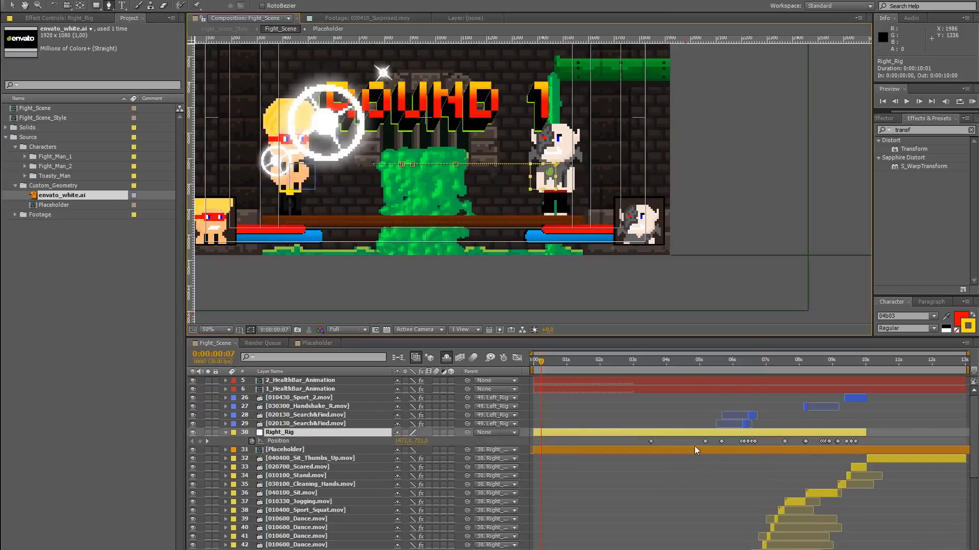
left_click(665, 449)
key("u")
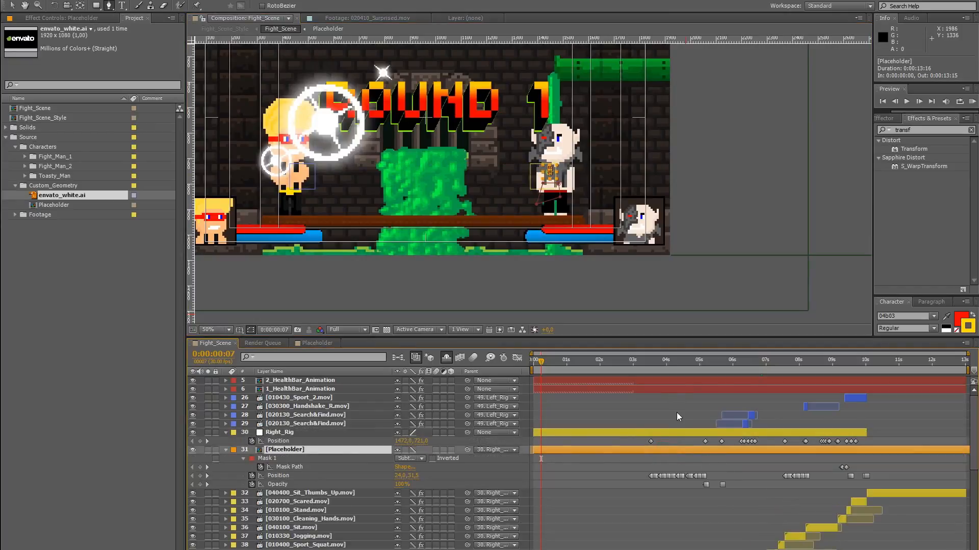
Scrub the scene to 0:00:05:12 and examine the right fighter's chest up close at 100% zoom
key("v")
left_click(608, 365)
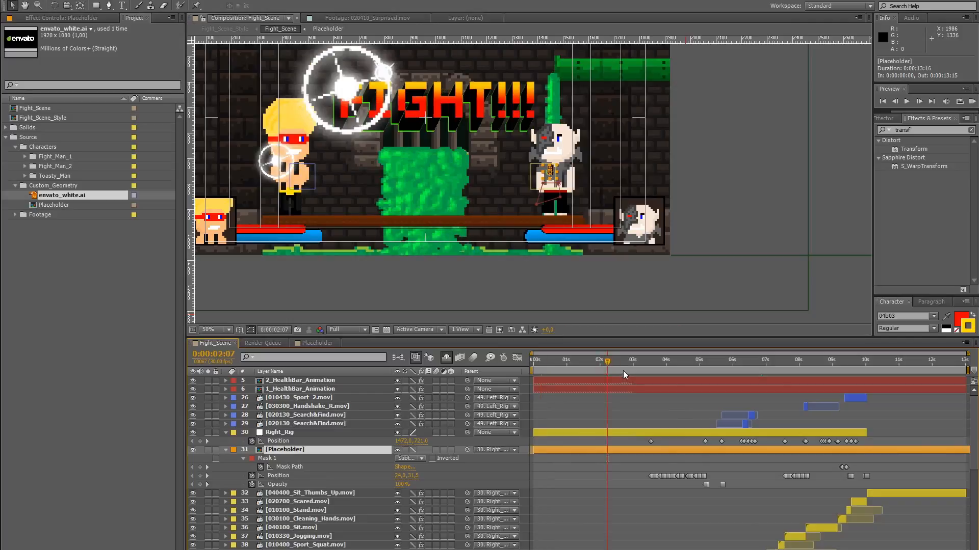
left_click_drag(619, 366, 715, 371)
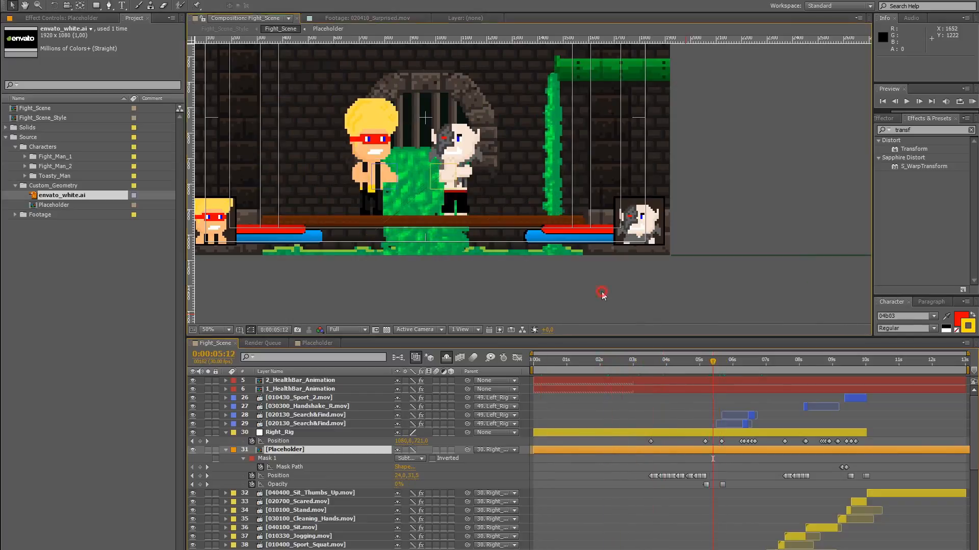
scroll(458, 204, "up", 2)
left_click_drag(458, 205, 535, 206)
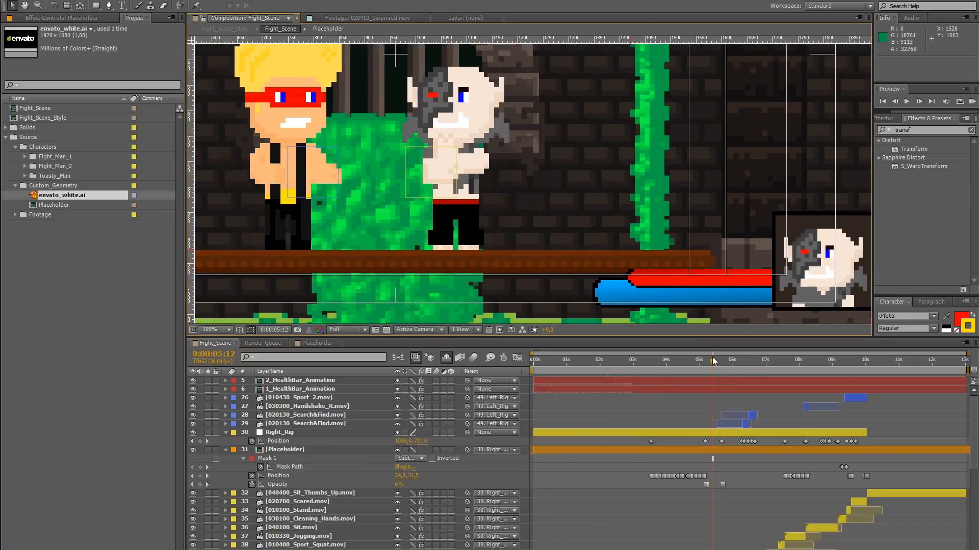
Select the Placeholder layer's Opacity keyframe just after 0:00:05:20 and examine its hold-keyframe option
left_click_drag(718, 364, 721, 361)
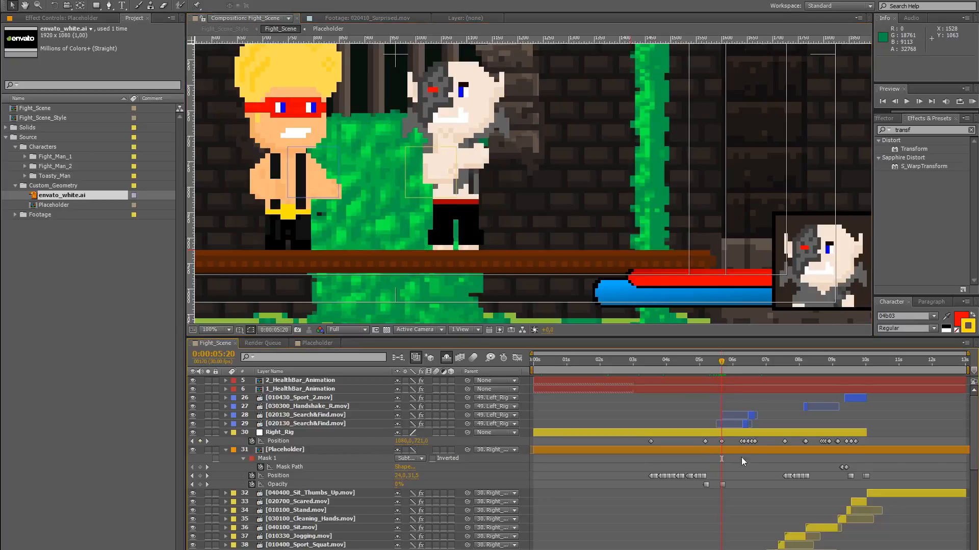
left_click(722, 484)
right_click(722, 484)
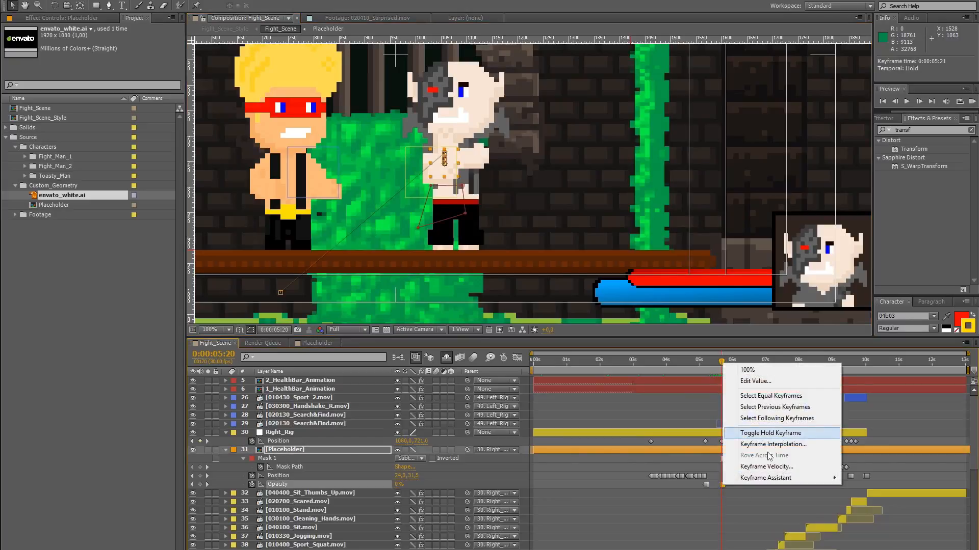
left_click(767, 433)
left_click(722, 484)
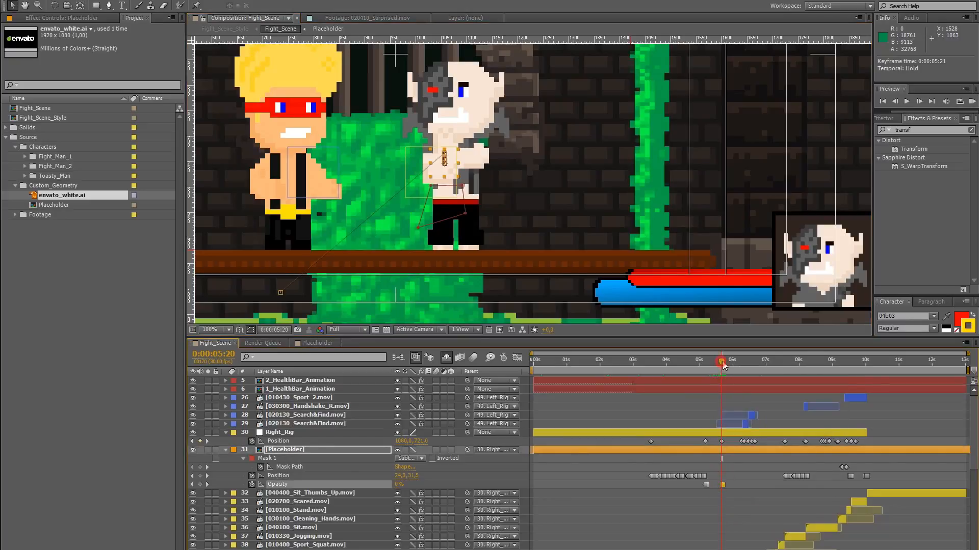
Copy the Placeholder layer's Position keyframes at 0:00:03:16 and 0:00:03:20 and paste them at 0:00:03:24
left_click_drag(723, 362, 666, 362)
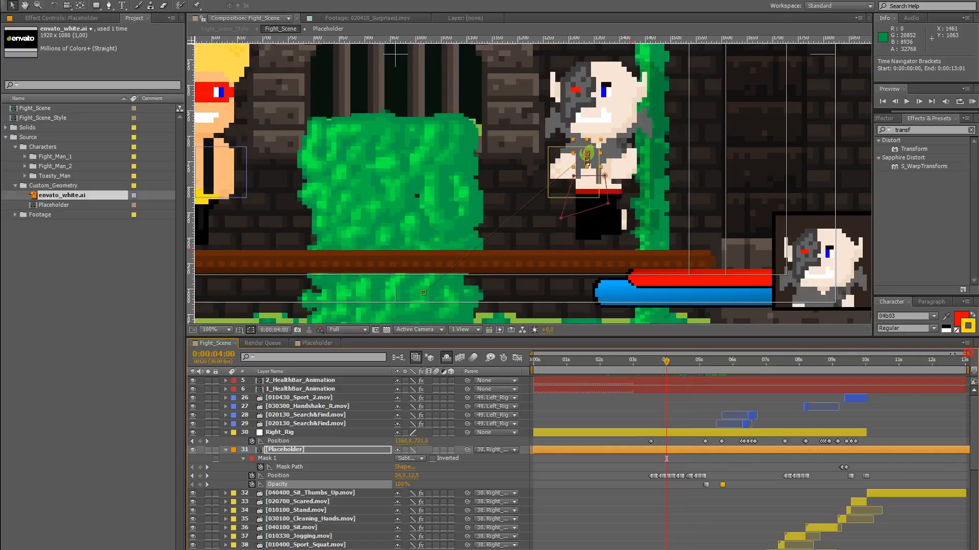
left_click_drag(968, 353, 721, 354)
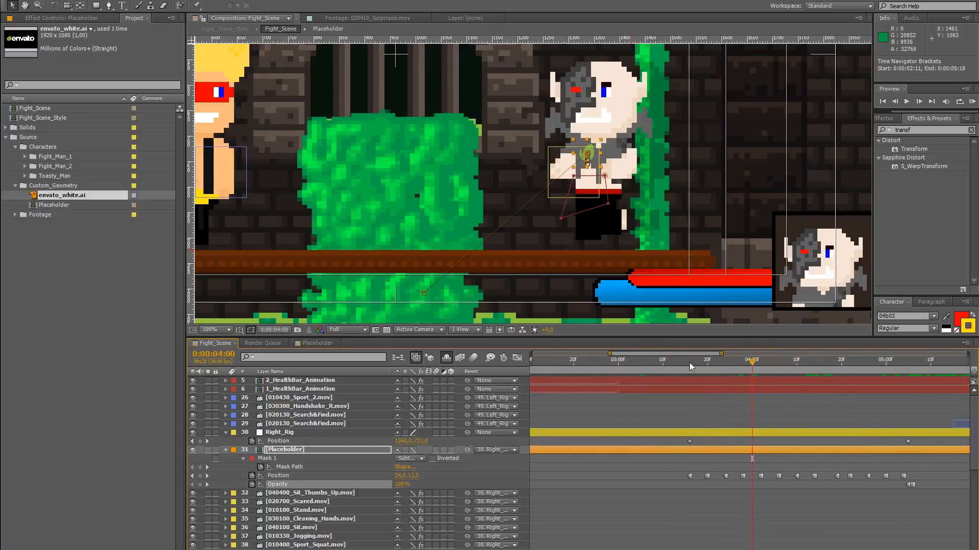
left_click(689, 363)
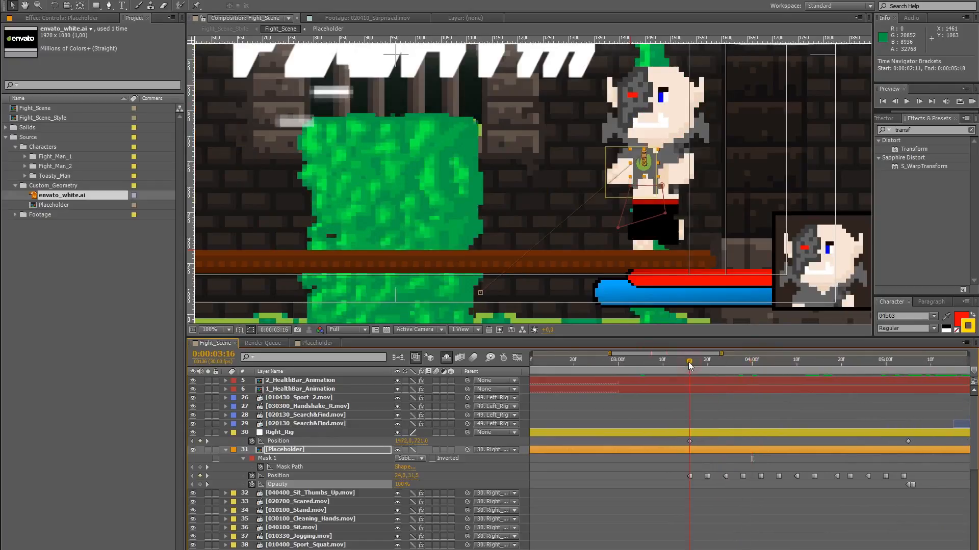
left_click(689, 476)
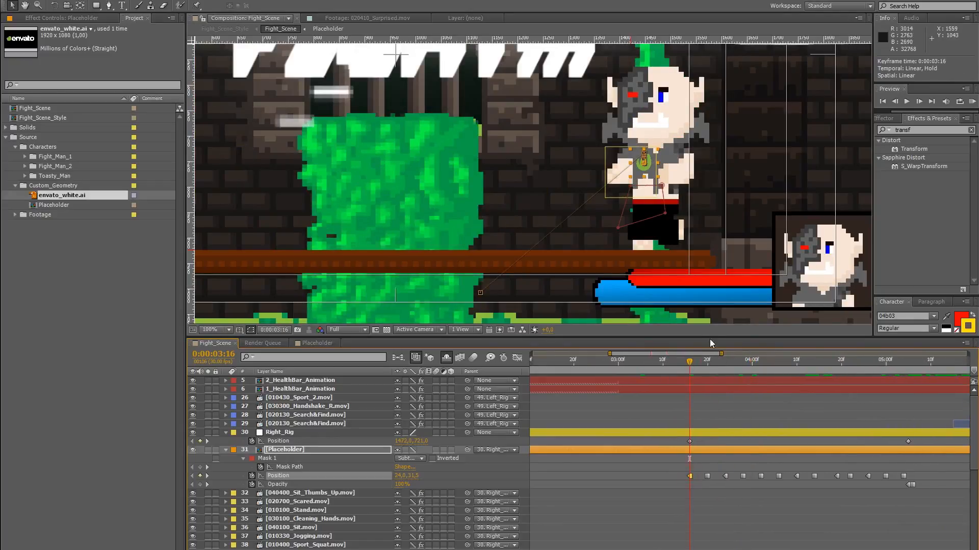
left_click(704, 362)
left_click_drag(703, 363, 708, 364)
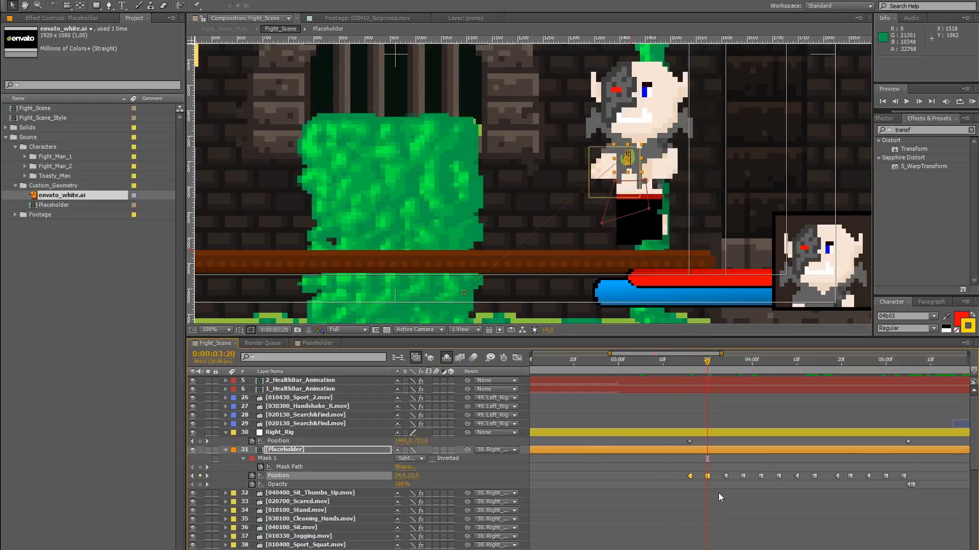
key("ctrl+c")
key("ctrl+v")
left_click(724, 361)
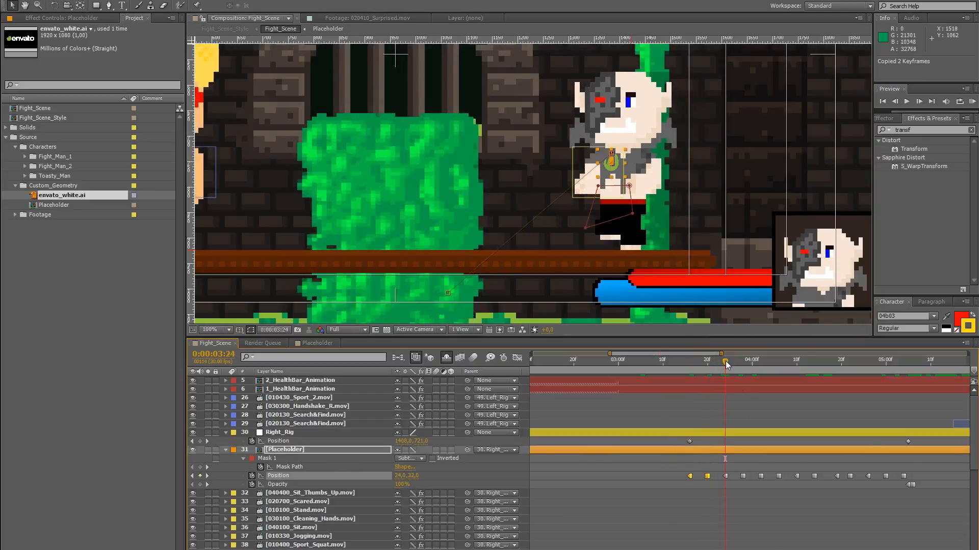
At 0:00:04:02, reveal the Time Remap keyframes and loop expression of the 010330_Jogging.mov layer under the playhead
left_click(761, 362)
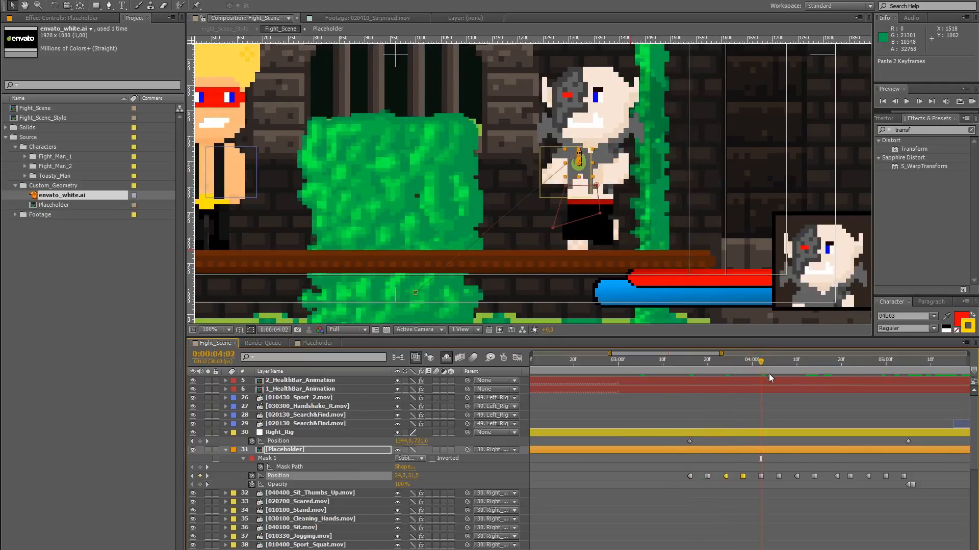
scroll(772, 467, "down", 10)
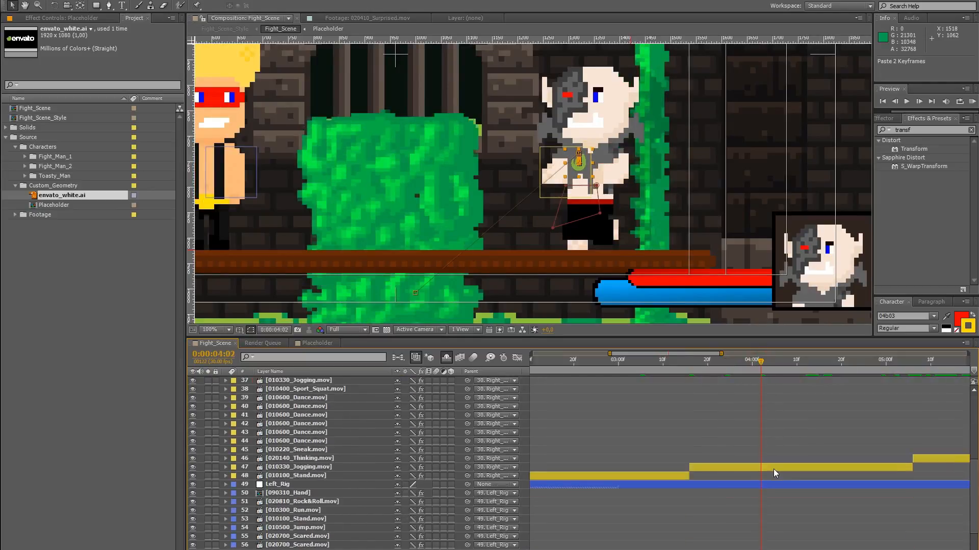
left_click(778, 469)
key("u")
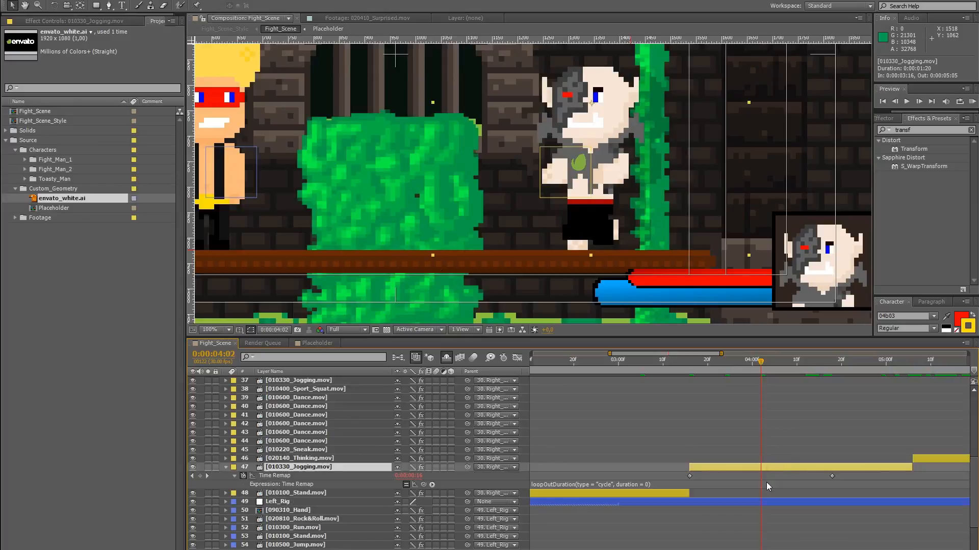
Compare the Placeholder's Position keyframes with the jogging right fighter at 0:00:04:19 and 0:00:03:21
scroll(845, 470, "up", 3)
scroll(830, 426, "up", 2)
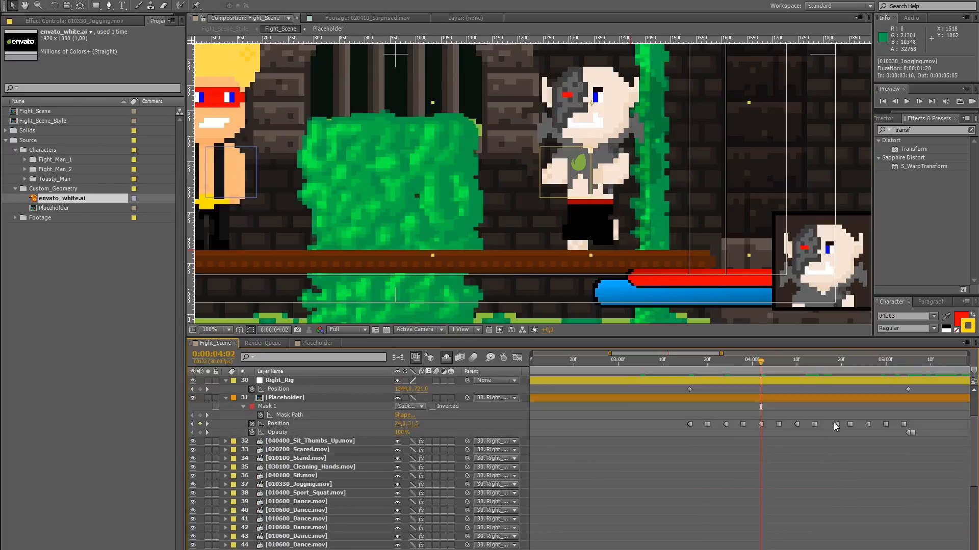
scroll(834, 423, "down", 1)
left_click(832, 362)
left_click_drag(835, 366, 838, 366)
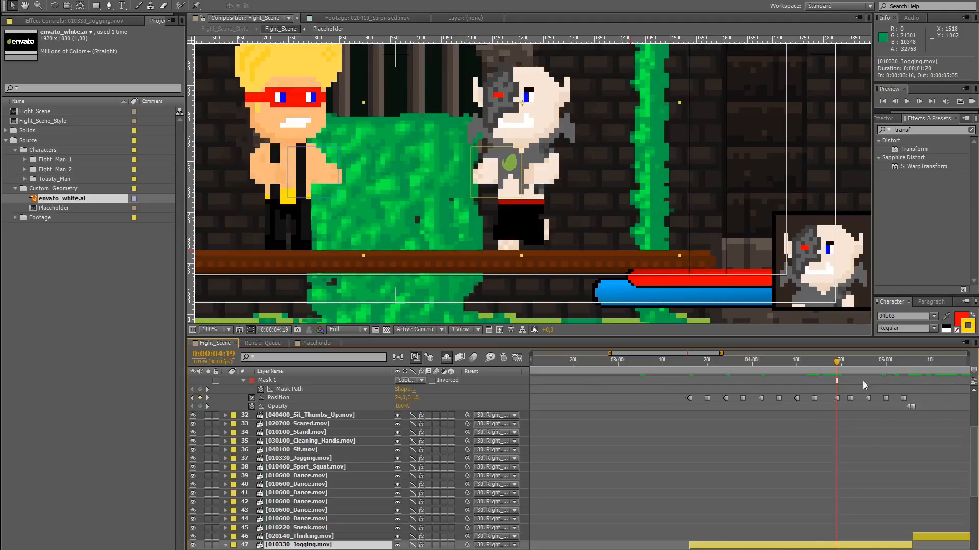
left_click(711, 366)
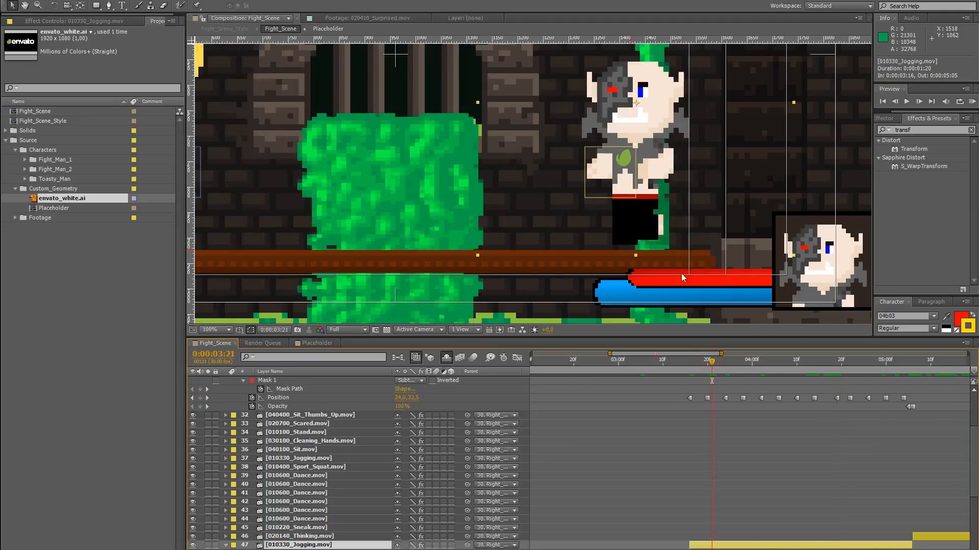
At 0:00:08:29, search the effects for "change" and apply Change to Color to the left fighter's 010300_Run.mov layer
scroll(566, 205, "down", 2)
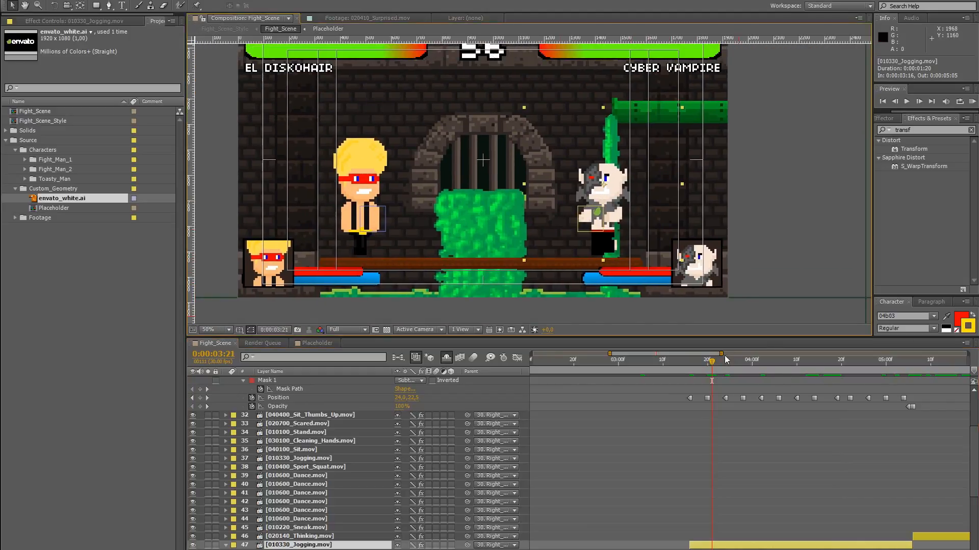
left_click_drag(723, 356, 915, 356)
left_click_drag(836, 361, 805, 360)
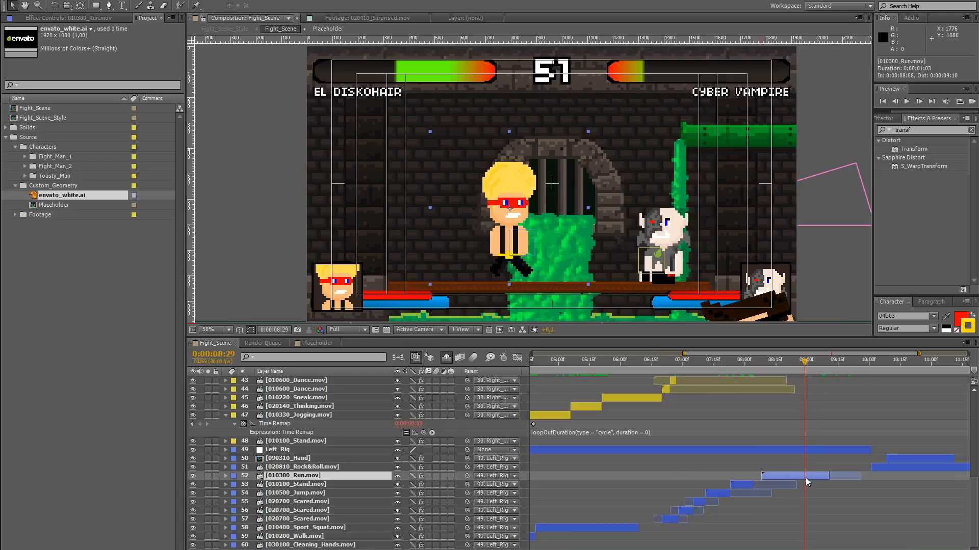
left_click(918, 130)
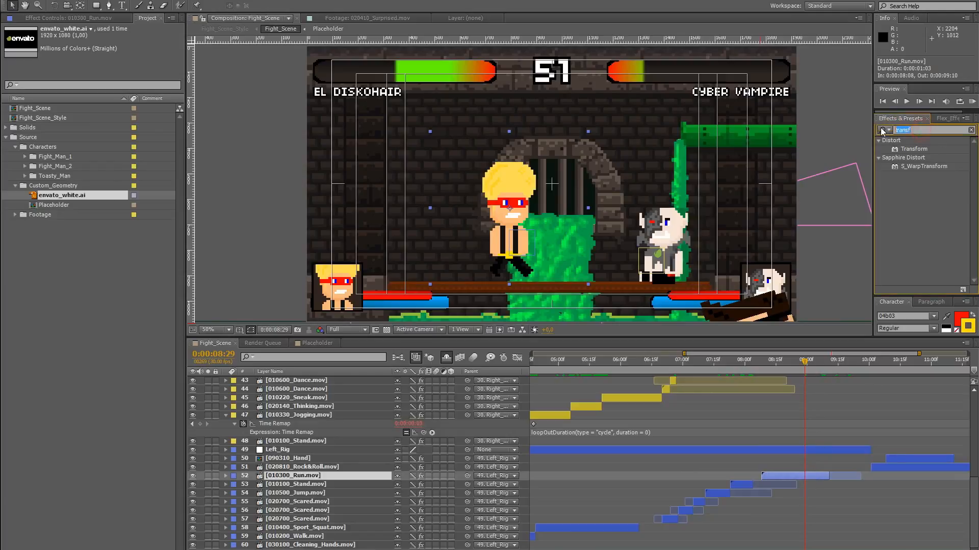
type("change")
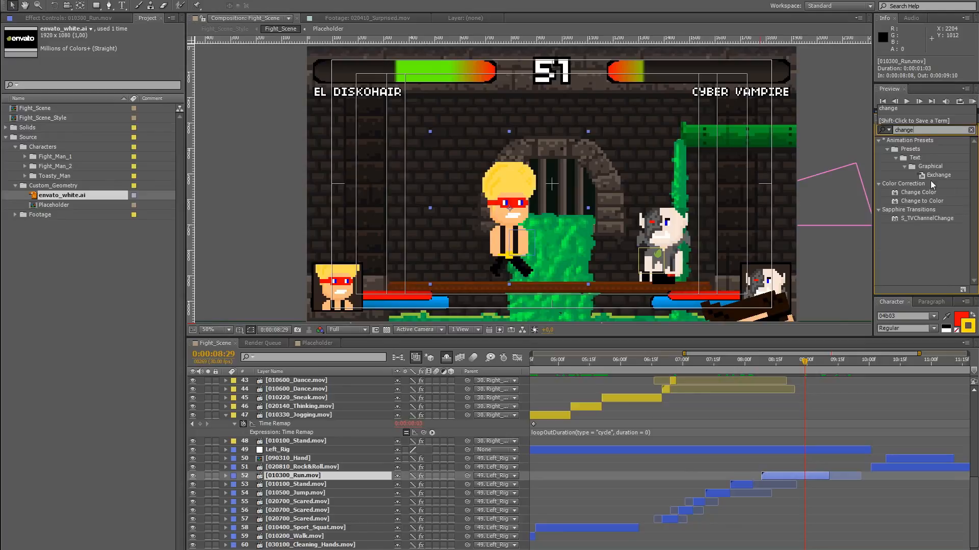
left_click(928, 201)
left_click_drag(929, 201, 809, 475)
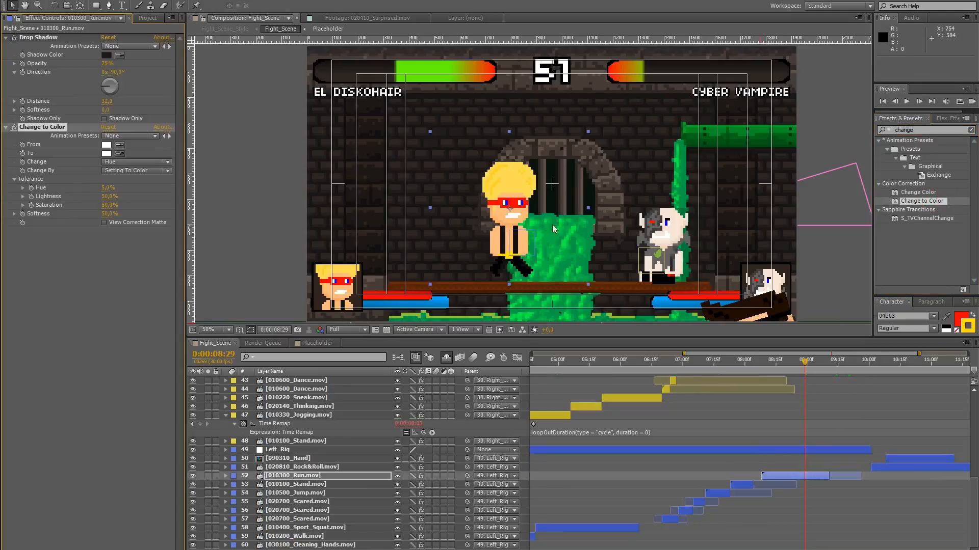
Sample the left fighter's red mask as the From color and set Change to Hue, Lightness & Saturation
left_click(119, 145)
left_click(515, 203)
left_click(123, 165)
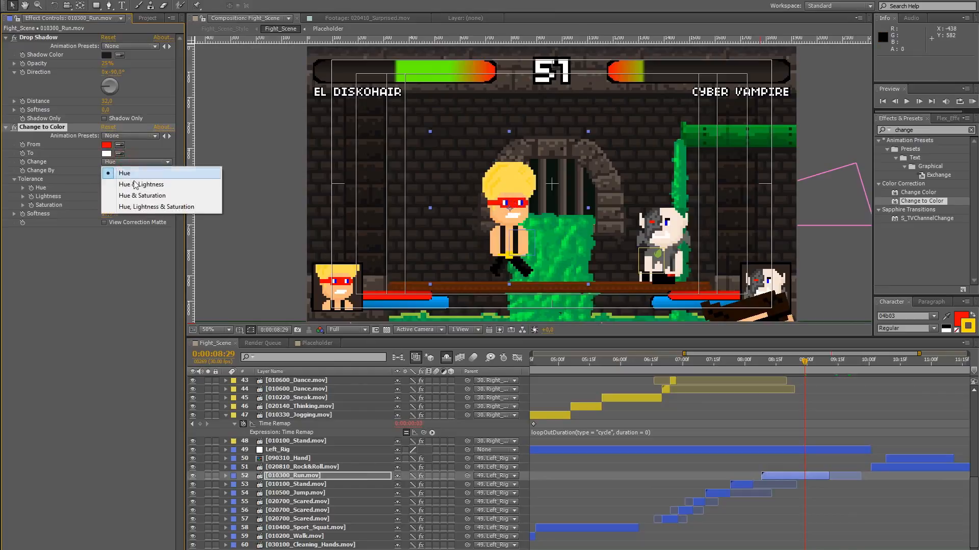
left_click(133, 207)
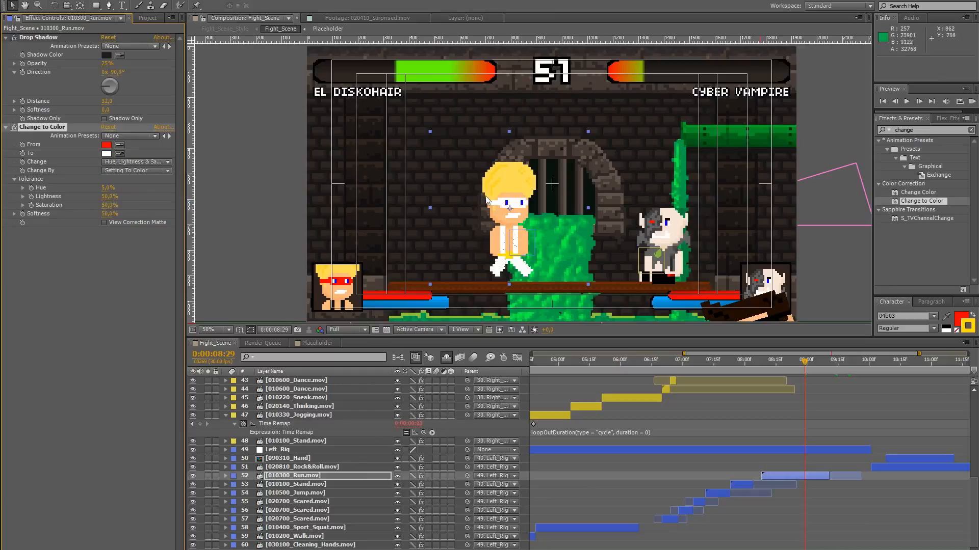
Set the Change to Color effect's Lightness and Saturation tolerances to 5%
left_click(113, 196)
type("5")
key("Tab")
type("5")
left_click(119, 253)
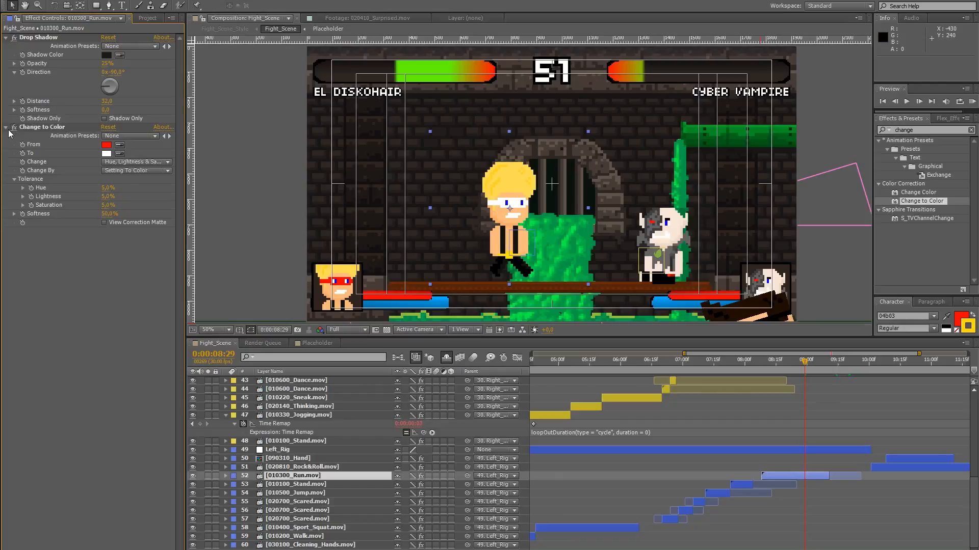
Compare the left fighter's mask at 100% zoom with the Change to Color effect switched off and on
left_click(13, 128)
scroll(462, 178, "up", 1)
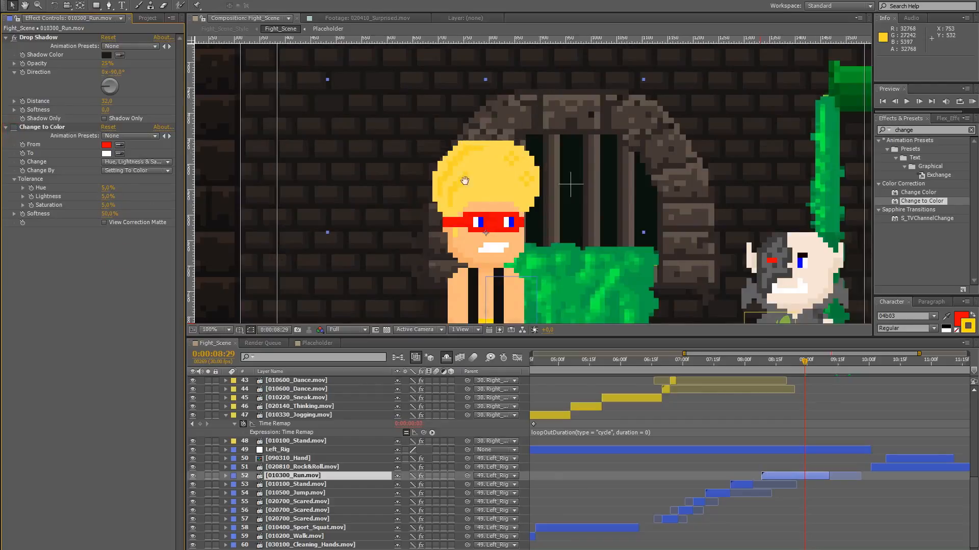
left_click_drag(463, 182, 487, 140)
left_click(13, 127)
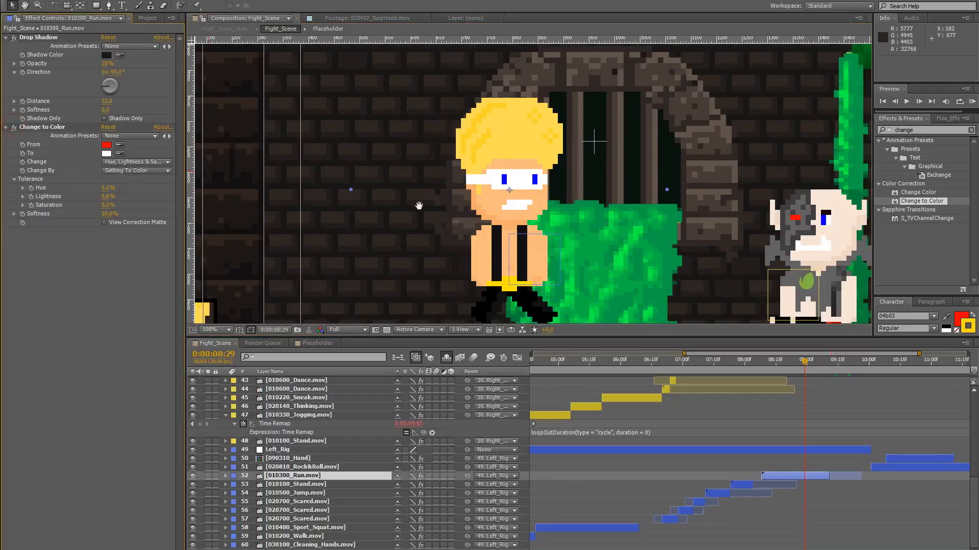
left_click_drag(292, 265, 269, 212)
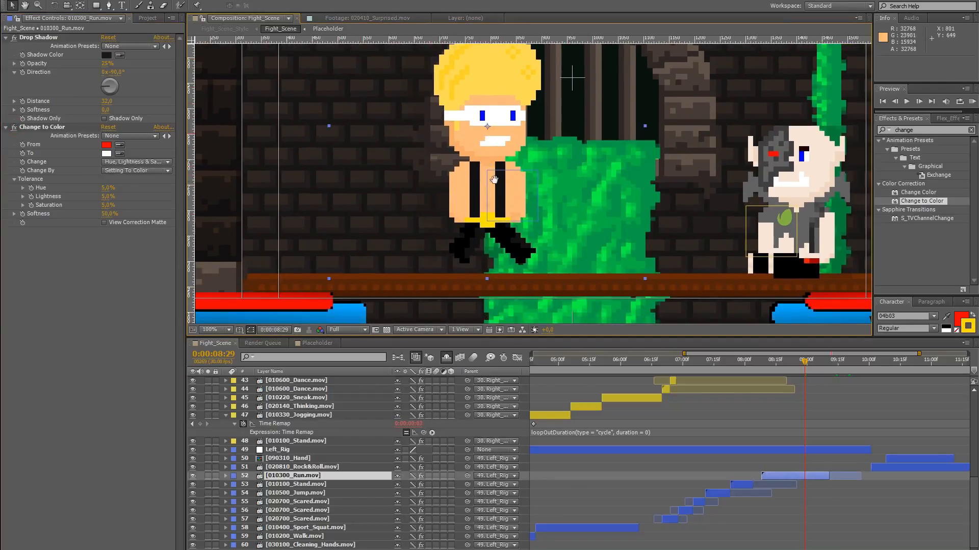
mouse_move(494, 180)
left_mouse_down()
mouse_move(500, 228)
mouse_move(483, 173)
left_mouse_up()
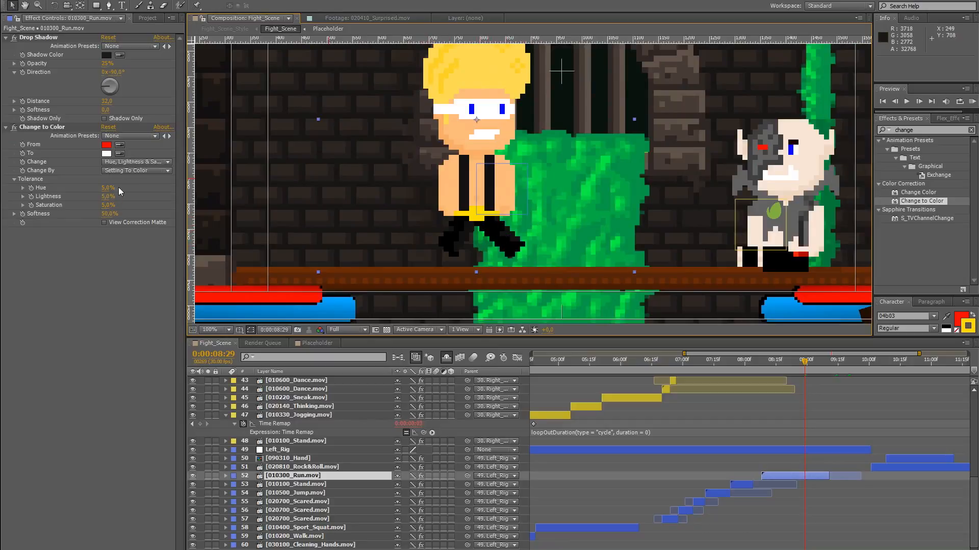
Try the suspenders' black as the To color of Change to Color, and replace it with green 0A9200
left_click(119, 153)
left_click(492, 176)
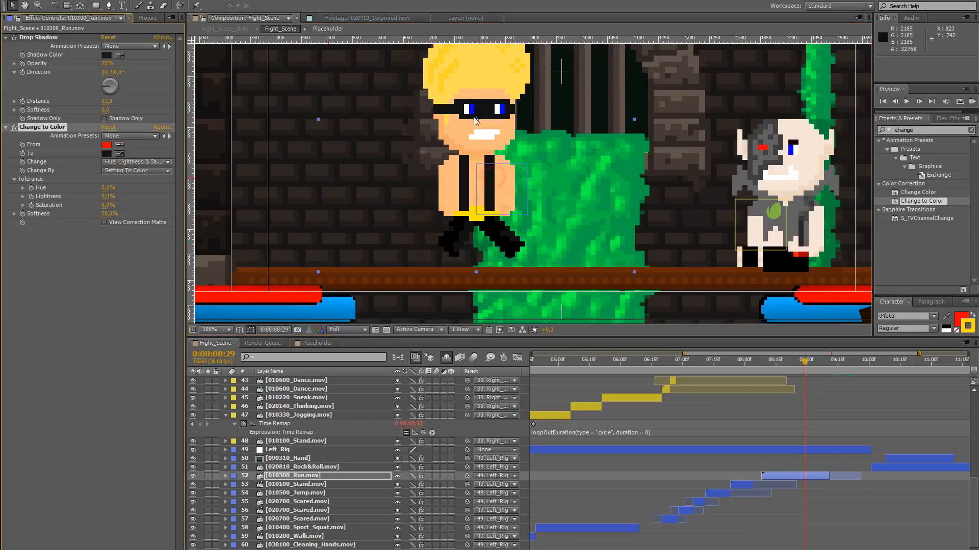
left_click(107, 153)
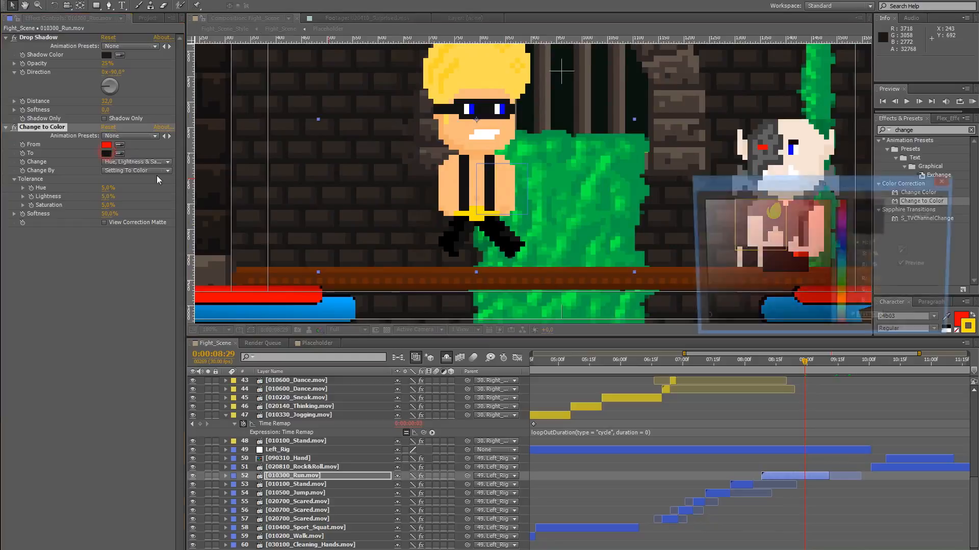
mouse_move(822, 238)
left_mouse_down()
mouse_move(842, 198)
mouse_move(830, 255)
left_mouse_up()
left_click_drag(842, 300, 842, 288)
left_click(923, 201)
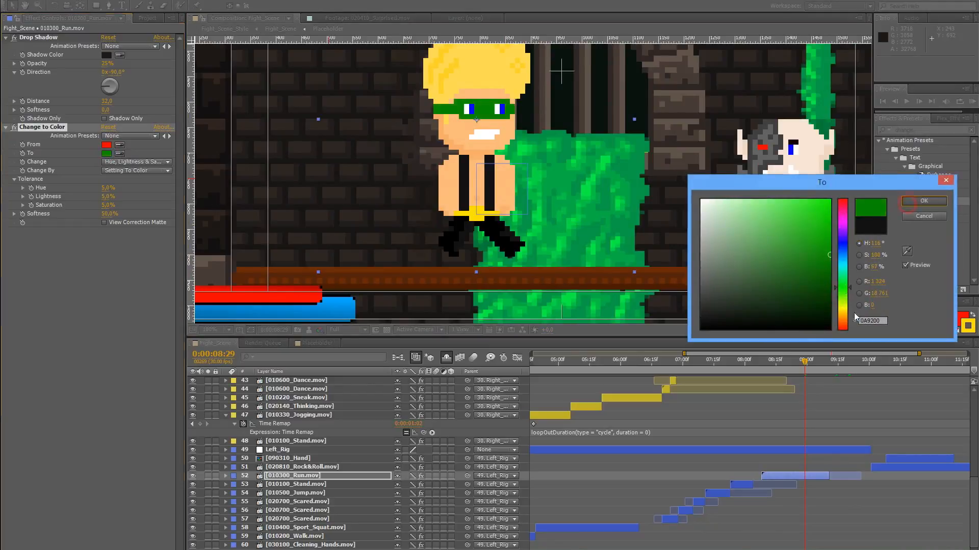
Duplicate the 010300_Run.mov layer that carries the Change to Color effect
key("ctrl+d")
key("ctrl+z")
left_click(818, 477)
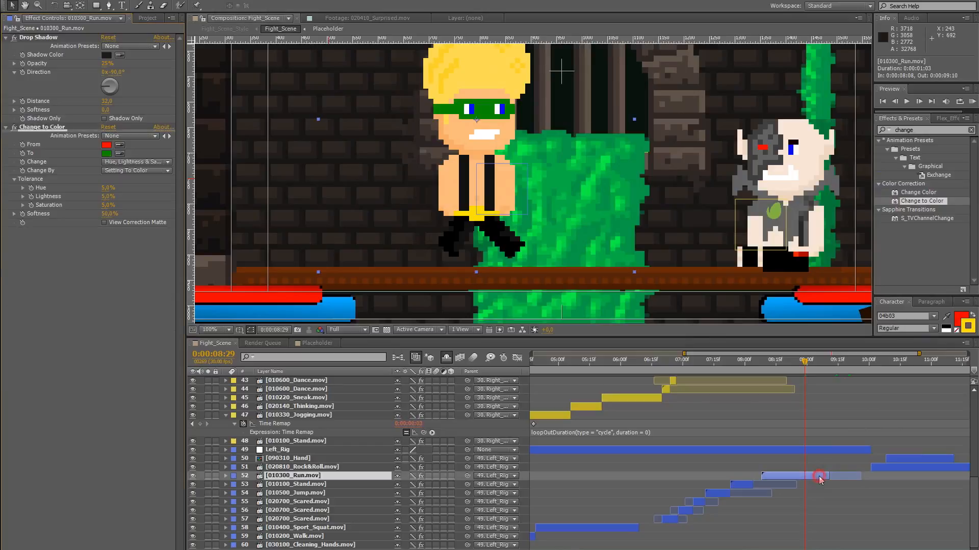
key("ctrl+d")
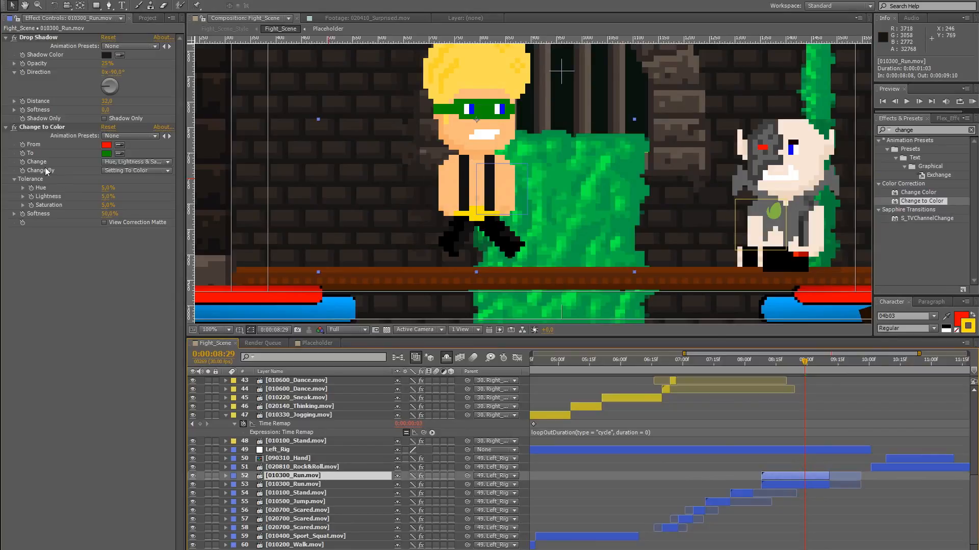
Link the To color of the duplicated 010300_Run.mov layer to the original's To color with an expression
left_click(22, 153, "alt")
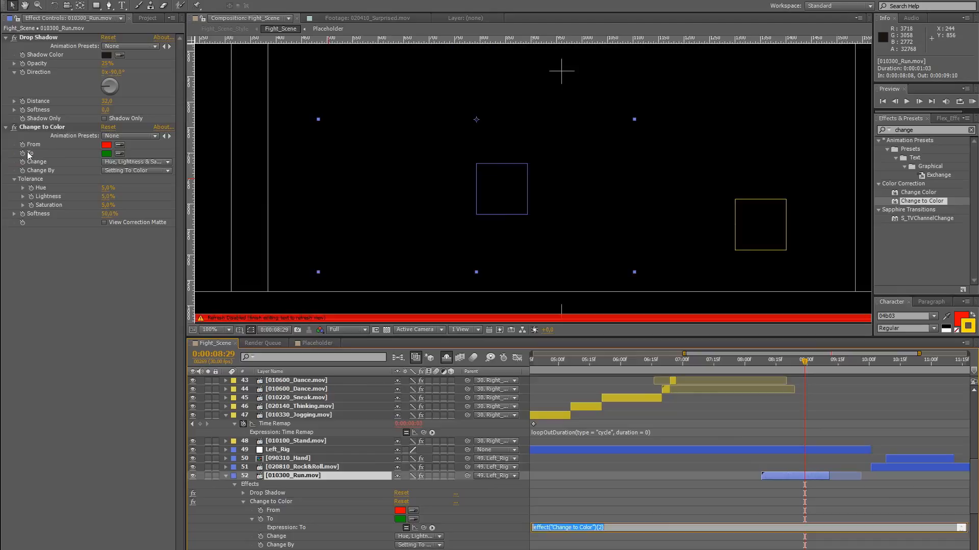
left_click(436, 488)
scroll(436, 488, "down", 3)
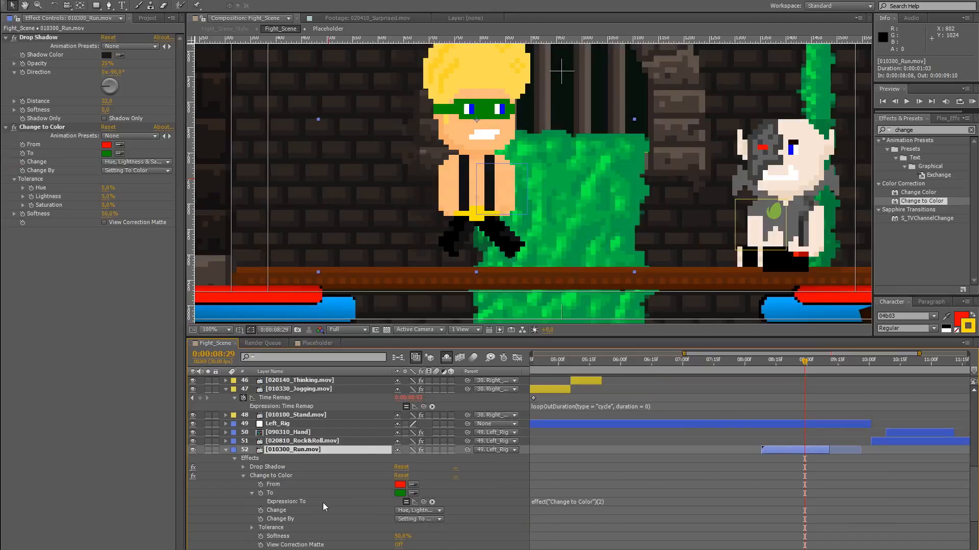
left_click(307, 510)
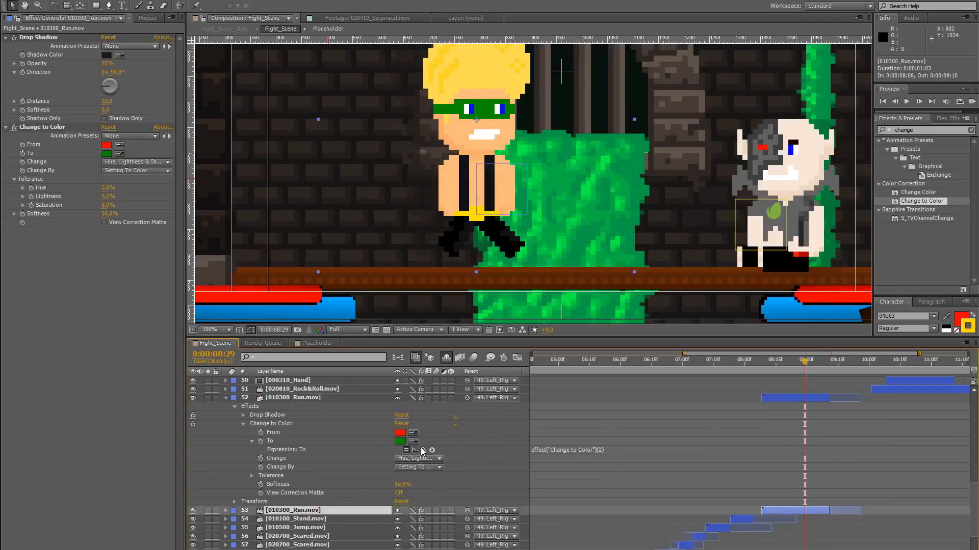
left_click_drag(423, 450, 54, 149)
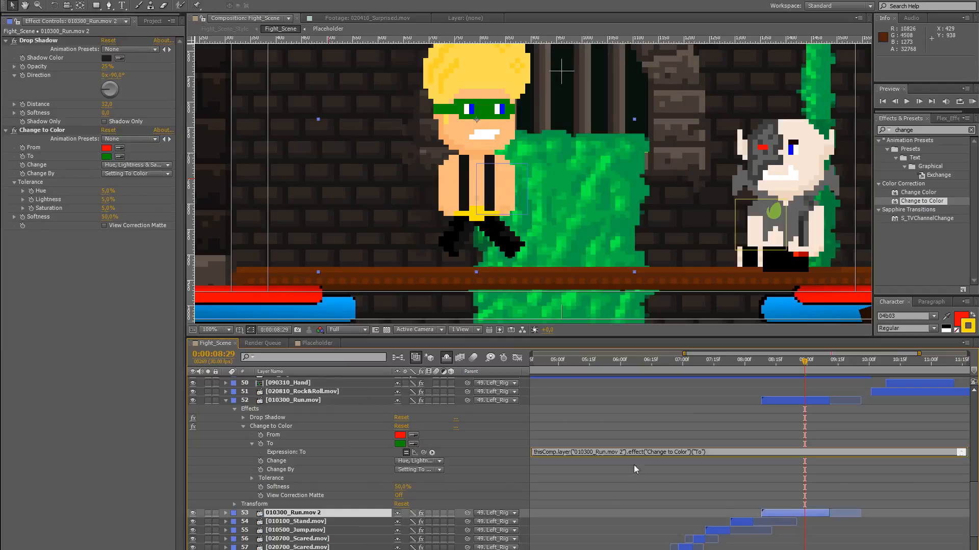
left_click(735, 487)
Move the linked 010300_Run.mov copy to start right after the original, and solo both run layers to compare their masks
left_click_drag(794, 402, 854, 400)
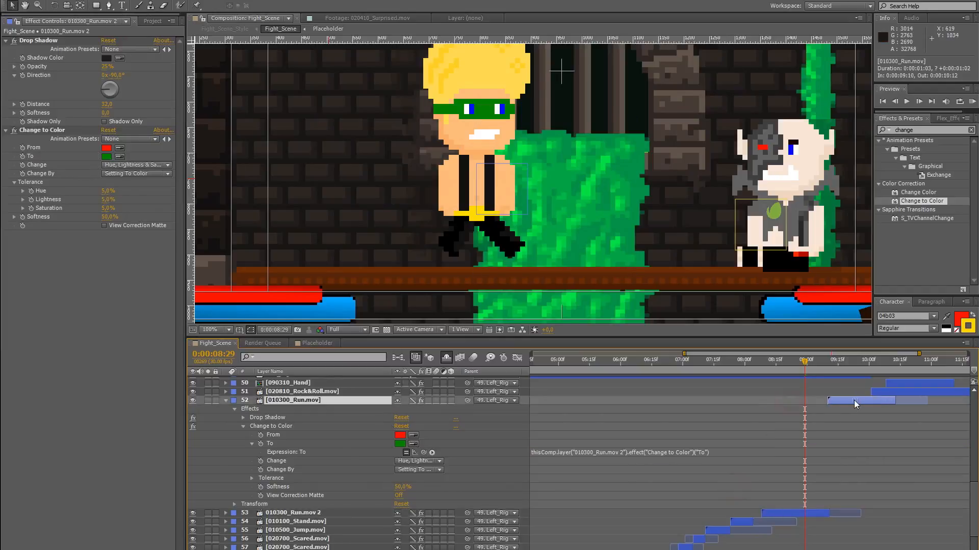
left_click(833, 364)
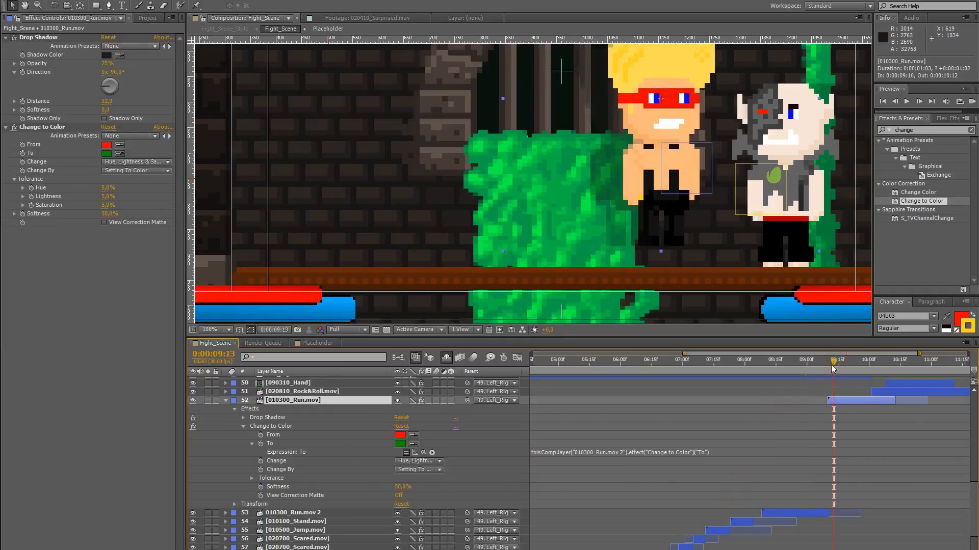
left_click(208, 400)
left_click(206, 514)
left_click_drag(805, 362, 829, 367)
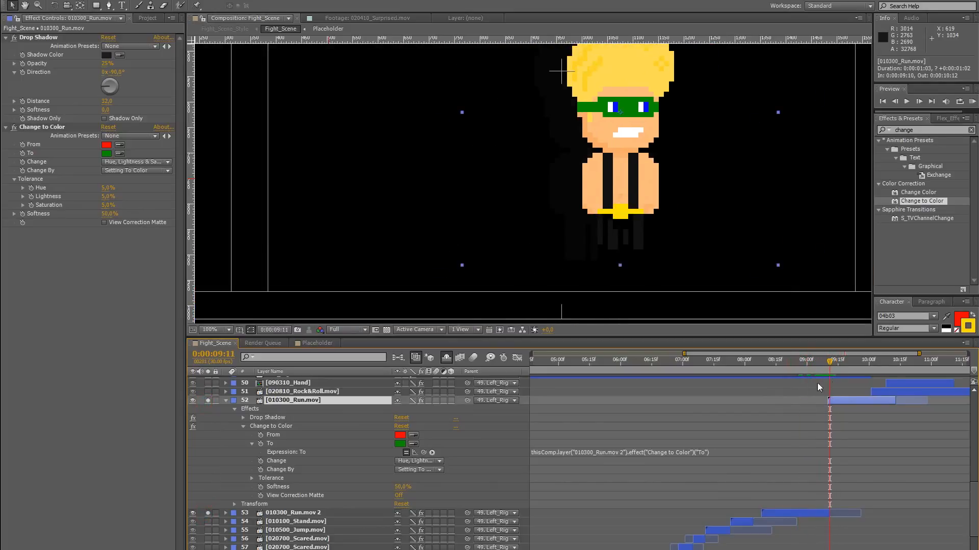
Change the To color of 010300_Run.mov 2 to dark blue and check the mask across both run clips
left_click(811, 512)
left_click(107, 156)
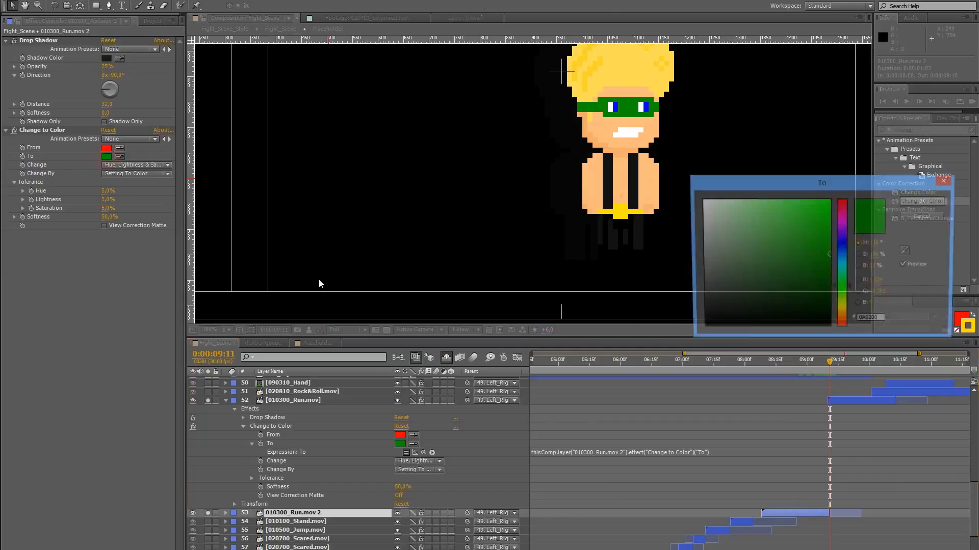
left_click(844, 248)
left_click(923, 201)
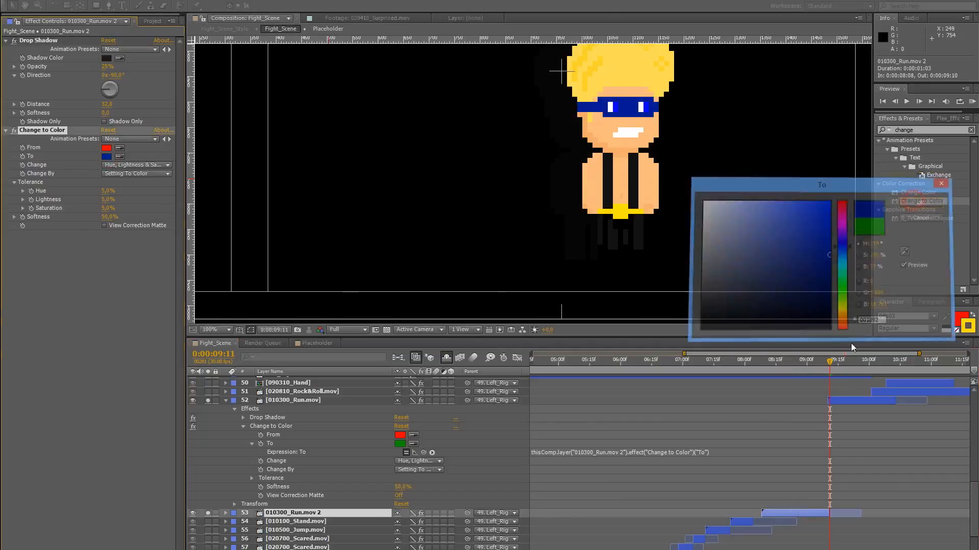
left_click_drag(831, 363, 814, 364)
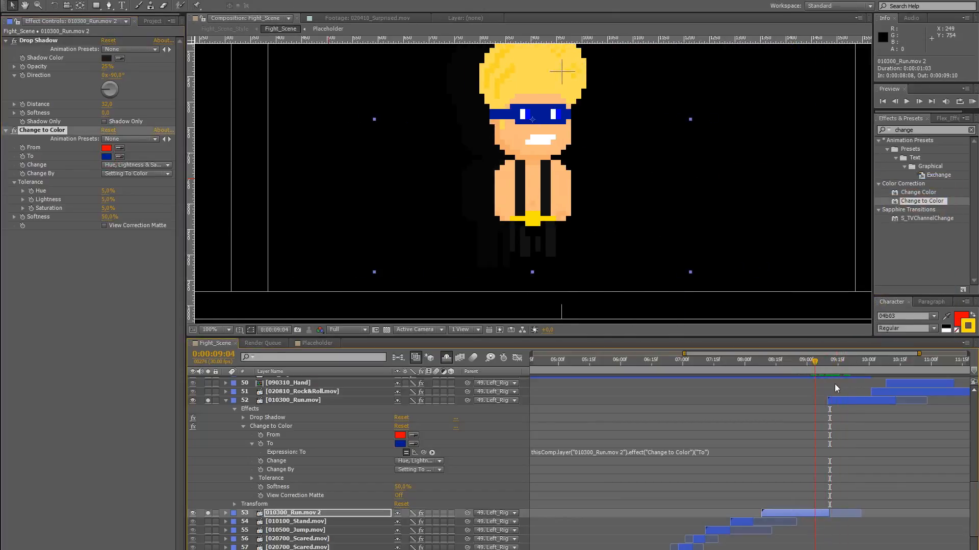
Delete the linked 010300_Run.mov copy and take 010300_Run.mov 2 out of solo
left_click(854, 404)
key("Delete")
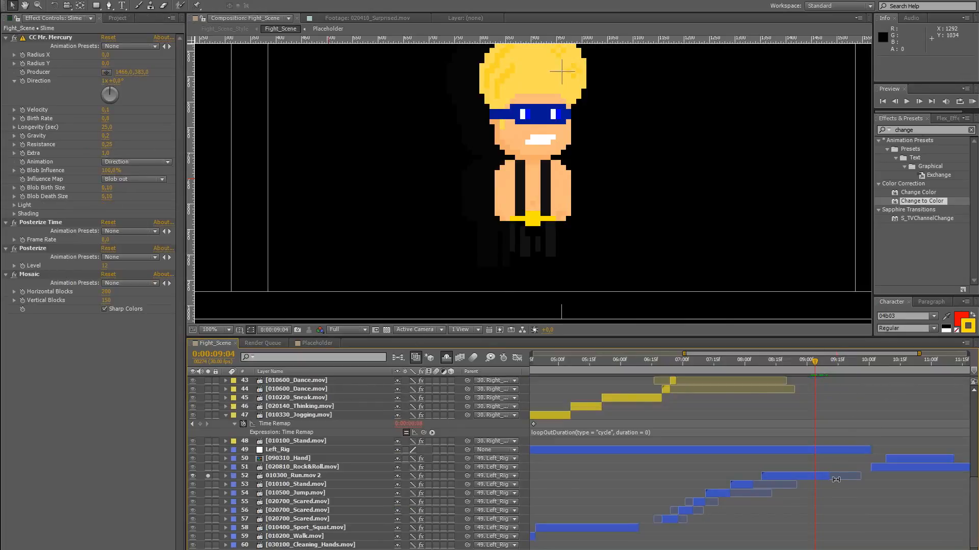
left_click(208, 476)
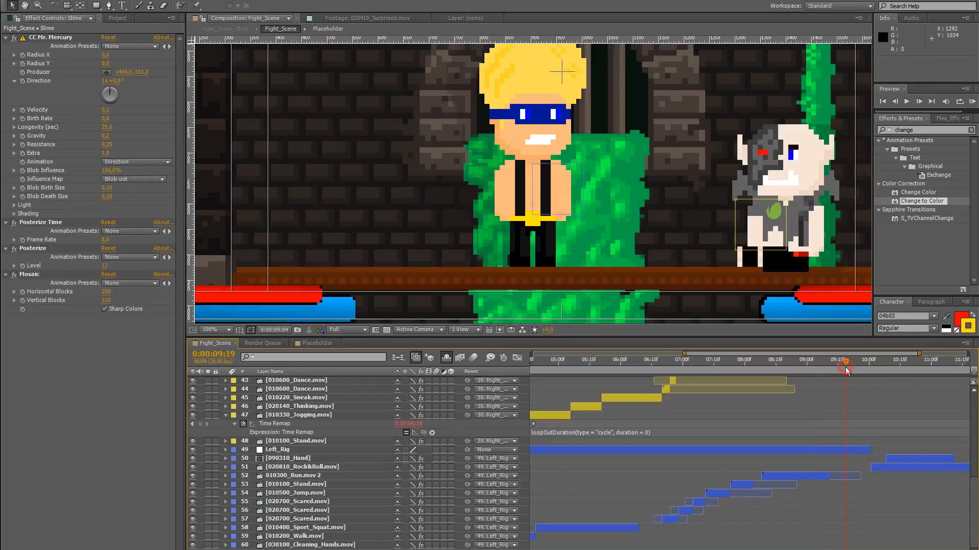
Delete the Change to Color effect from the 010300_Run.mov 2 layer
key("space")
left_click(812, 473)
left_click(51, 130)
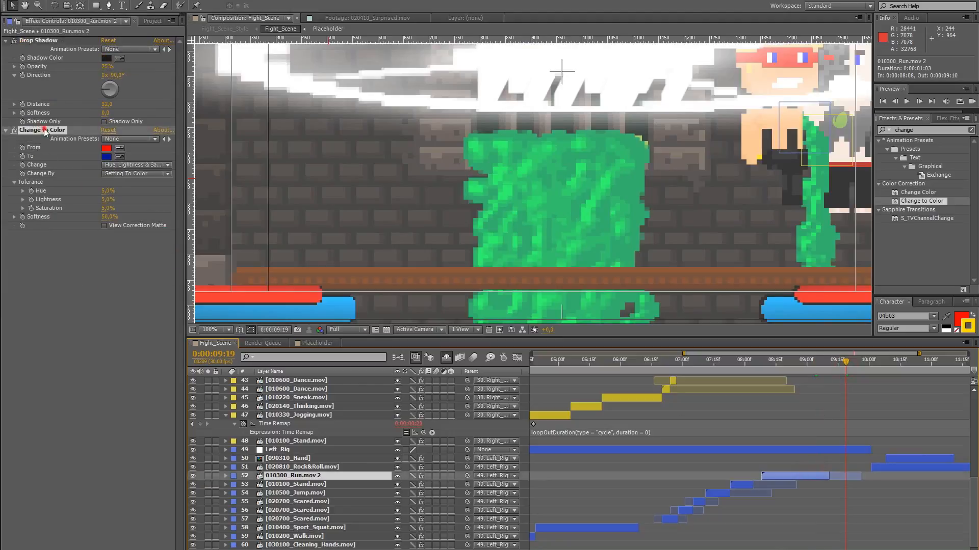
key("Delete")
scroll(579, 198, "down", 1)
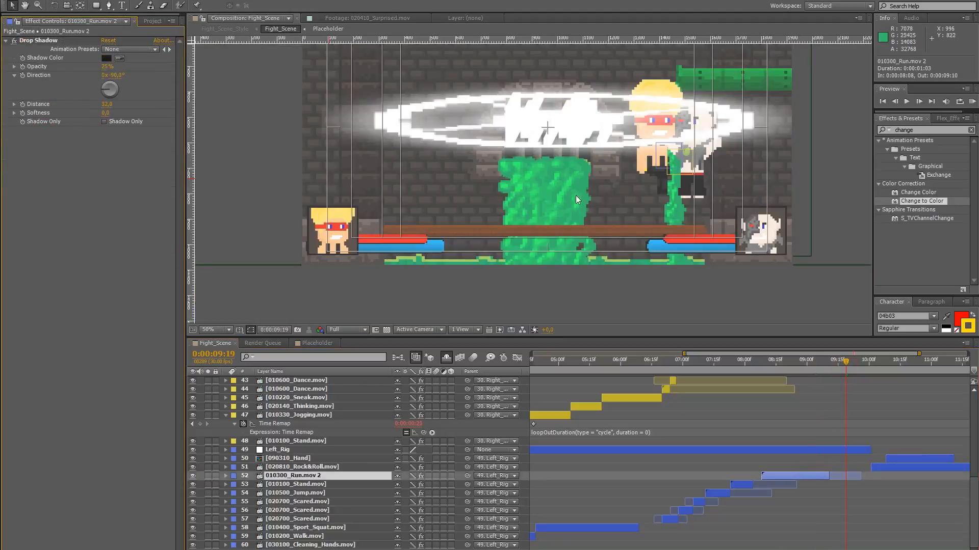
left_click_drag(619, 194, 607, 238)
Examine the Fight_Man_1 source folder and the right fighter's short 010600_Dance.mov clips around 0:00:06:20
left_click(152, 21)
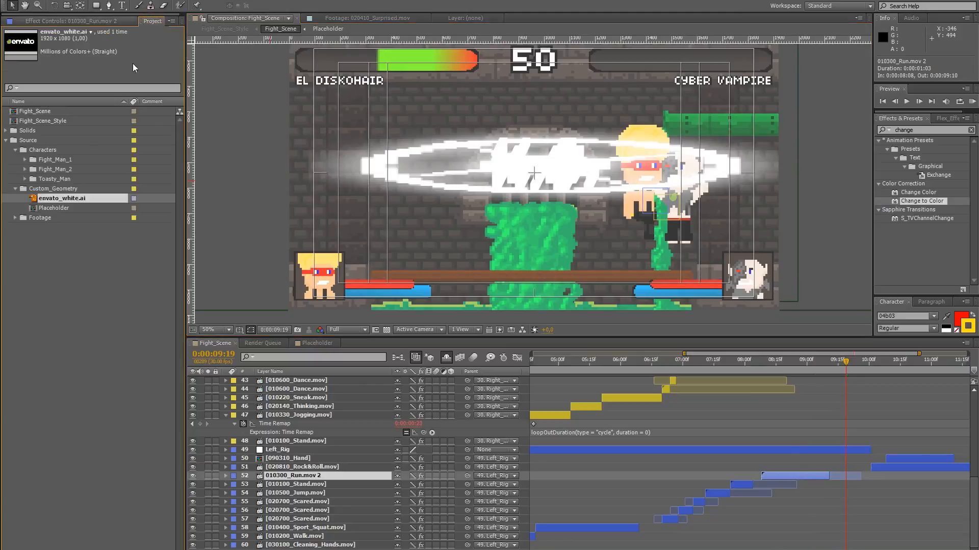
left_click(34, 163)
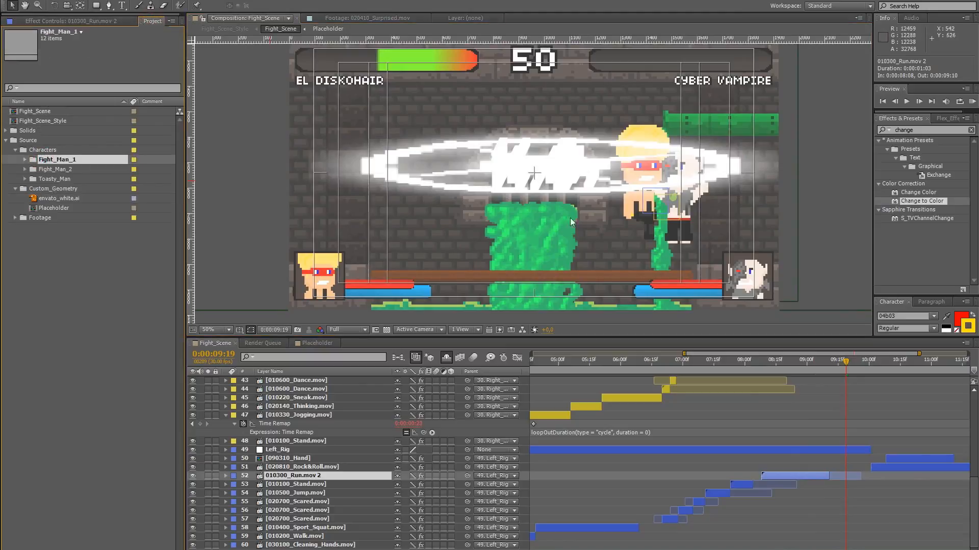
scroll(825, 405, "up", 2)
left_click(662, 361)
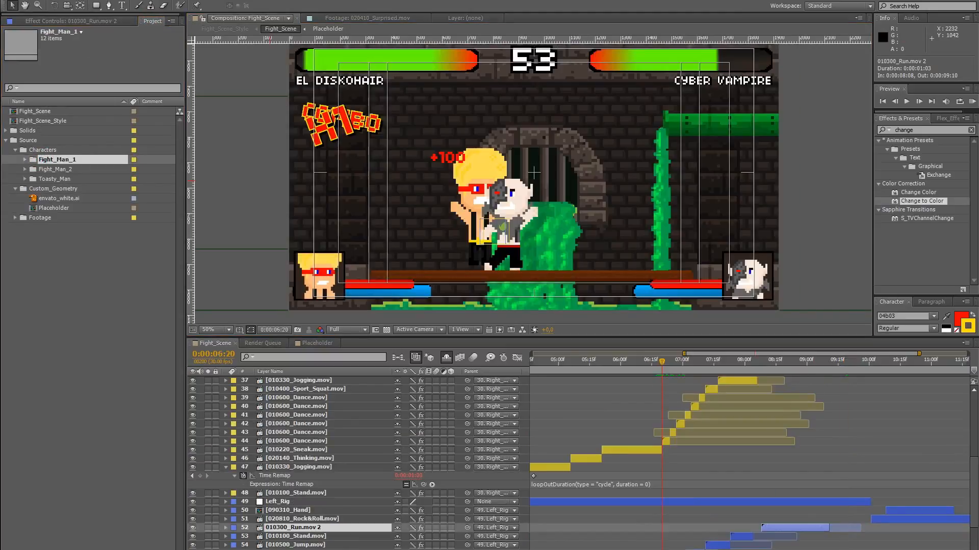
left_click(666, 441)
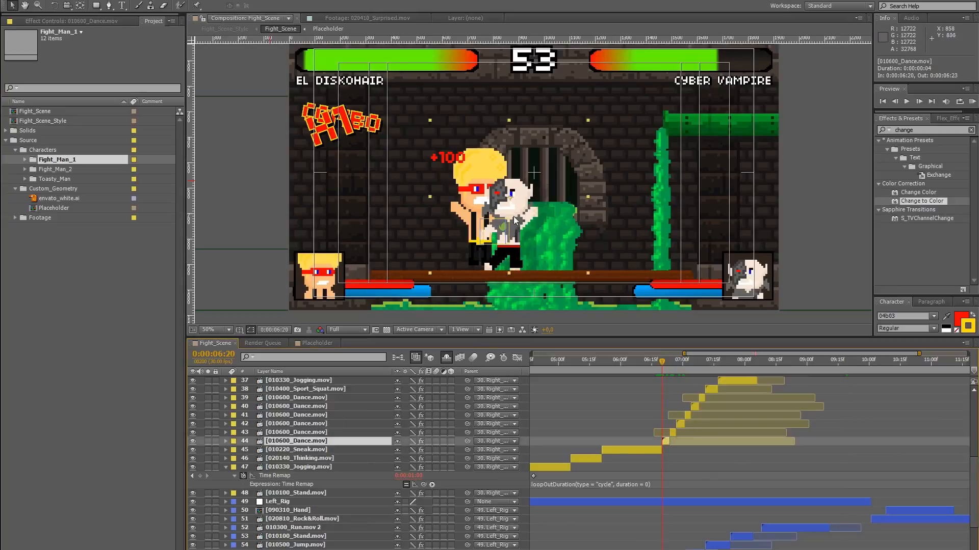
left_click(667, 441)
left_click_drag(664, 363, 659, 362)
scroll(658, 499, "down", 3)
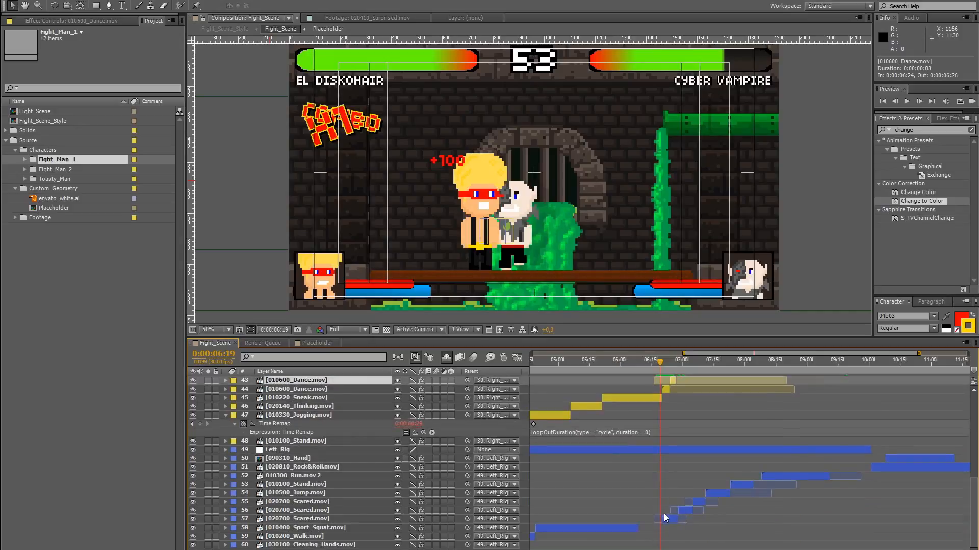
Inspect the left fighter's Scared, Search&Find and Handshake_R clips in the timeline
left_click(669, 519)
scroll(666, 504, "up", 10)
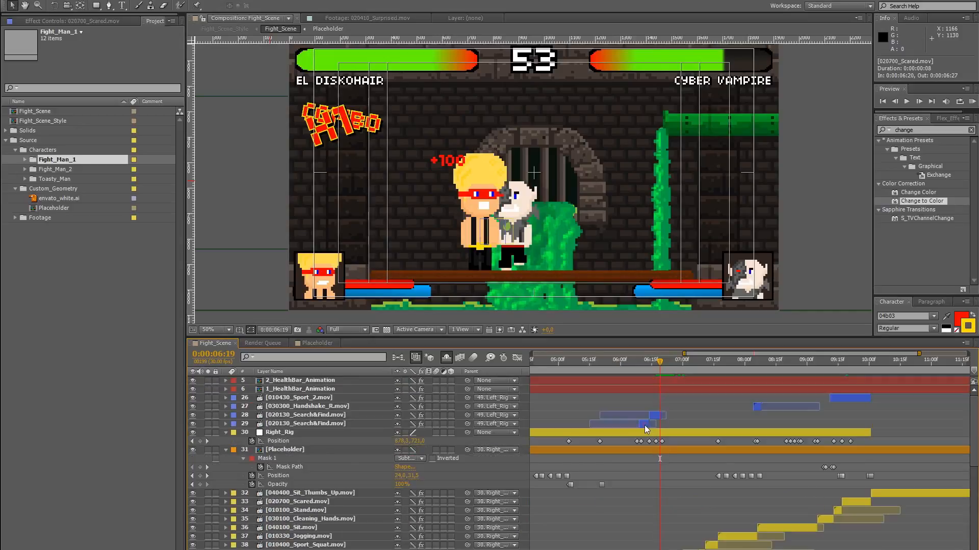
left_click(644, 425)
left_click(316, 416)
left_click(321, 406)
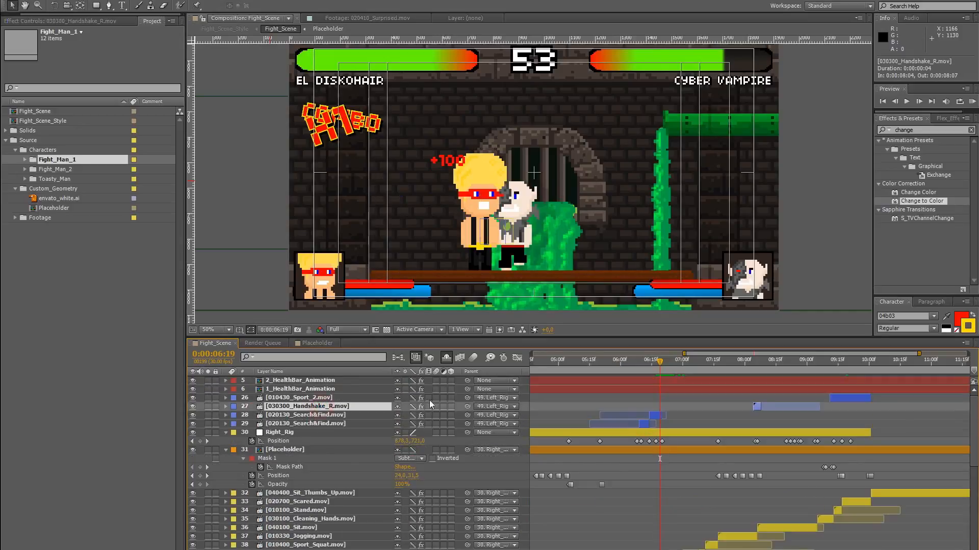
Examine the two fighters' close combat around 0:00:06:22 at 100% zoom
mouse_move(661, 363)
left_mouse_down()
mouse_move(645, 363)
mouse_move(654, 362)
left_mouse_up()
left_click(657, 389)
scroll(690, 412, "down", 3)
left_click(666, 362)
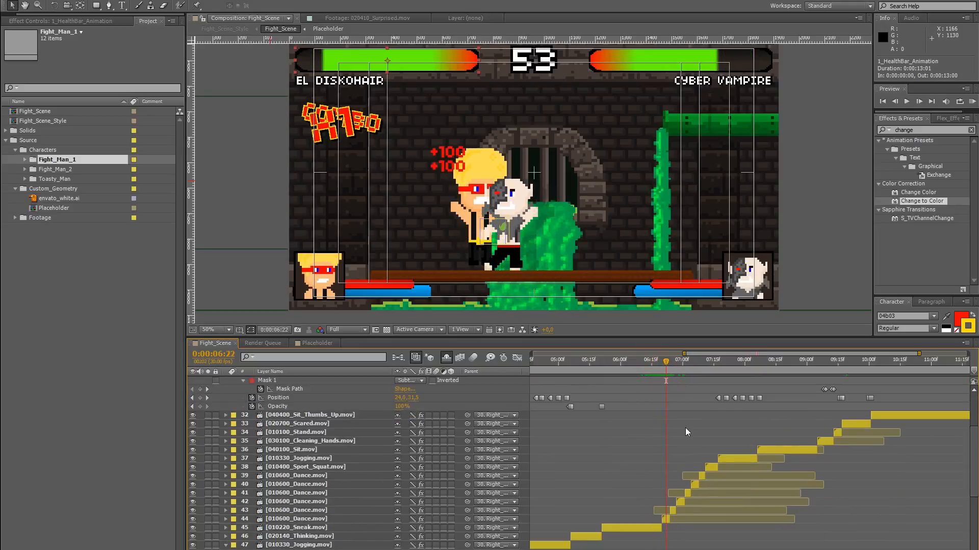
scroll(591, 250, "up", 2)
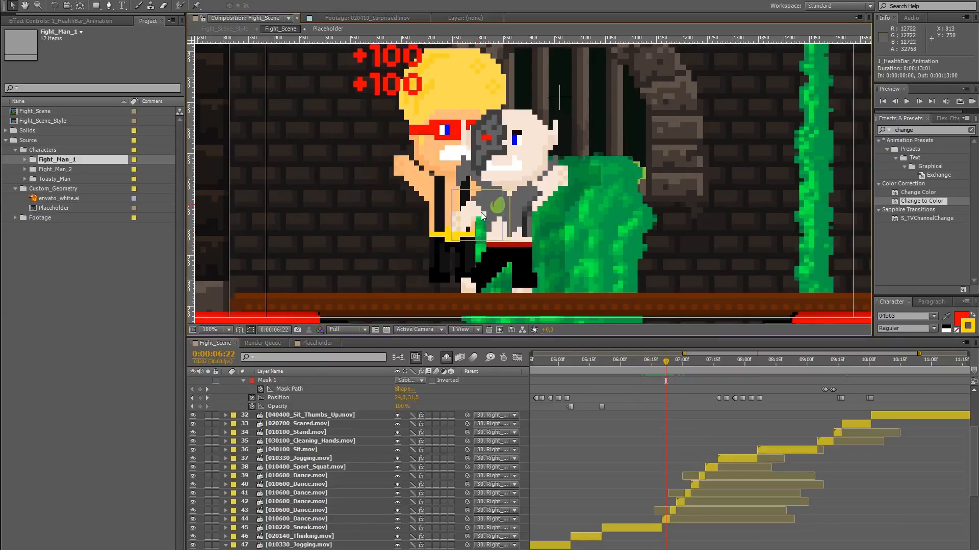
Enlarge the timeline, collapse the expanded properties of all layers, and restore the timeline's height
left_click_drag(665, 367, 701, 134)
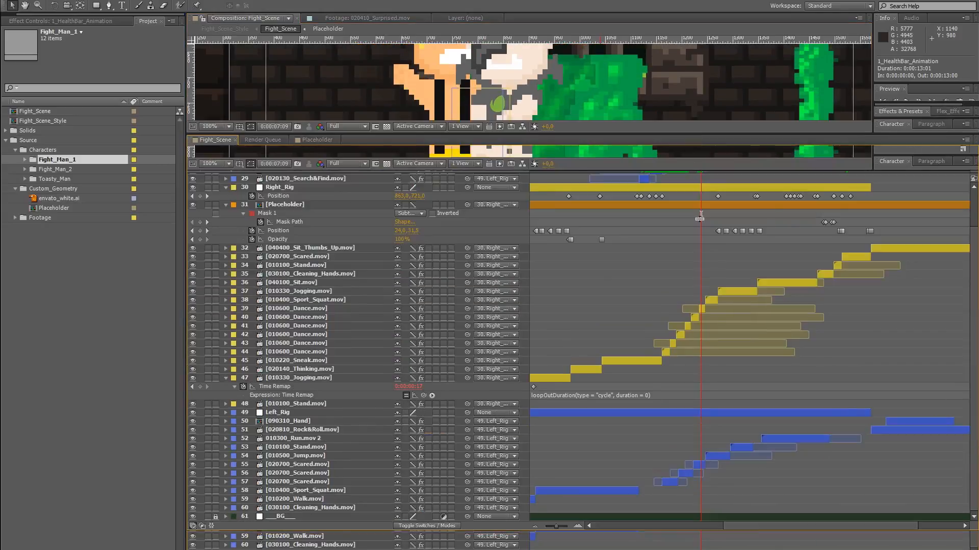
key("ctrl+a")
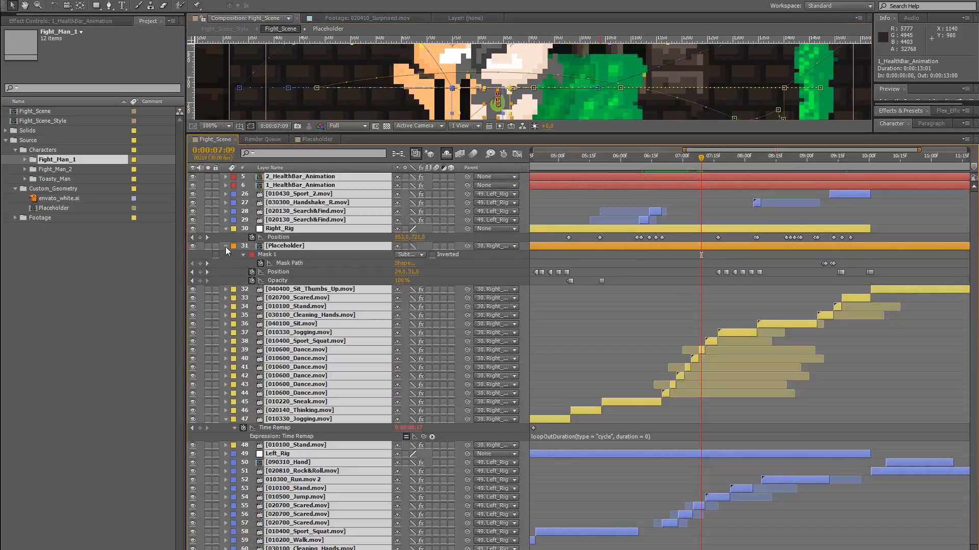
left_click(226, 246)
left_click(891, 307)
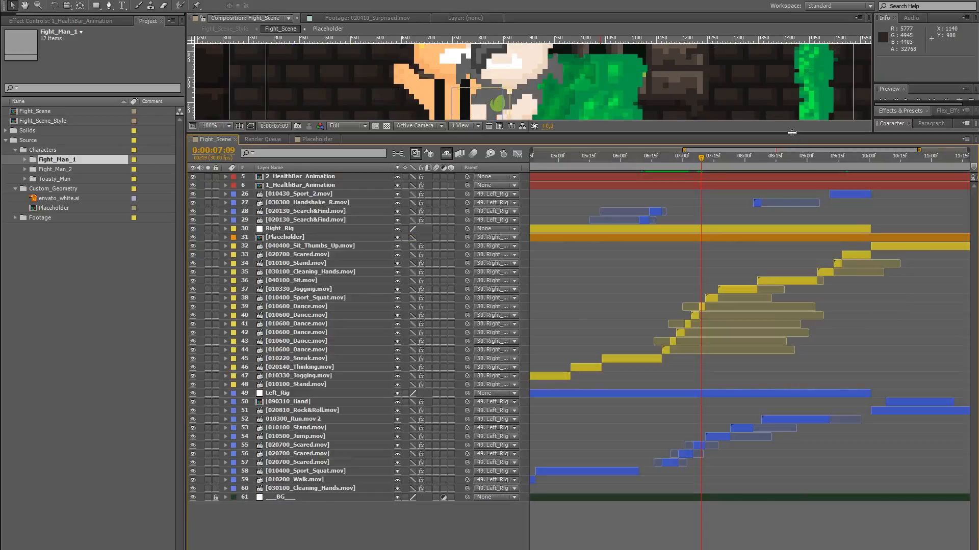
left_click_drag(791, 132, 806, 339)
Review the fight's ending and K.O. from about 0:00:09:03 to 0:00:12:00, extending the visible time range to the composition's end
scroll(699, 249, "down", 2)
scroll(656, 247, "up", 1)
mouse_move(654, 227)
left_mouse_down()
mouse_move(656, 247)
mouse_move(652, 228)
left_mouse_up()
left_click(812, 363)
left_click(860, 368)
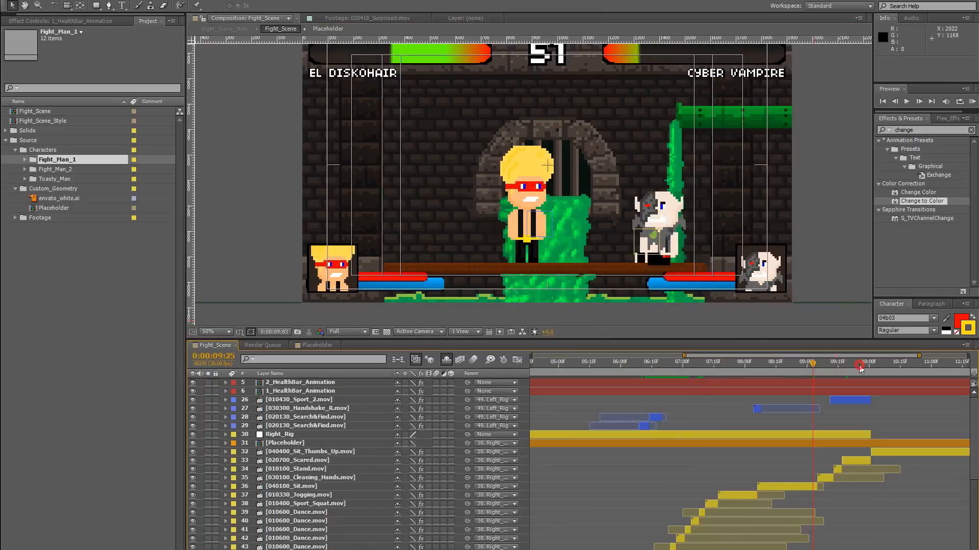
left_click(888, 363)
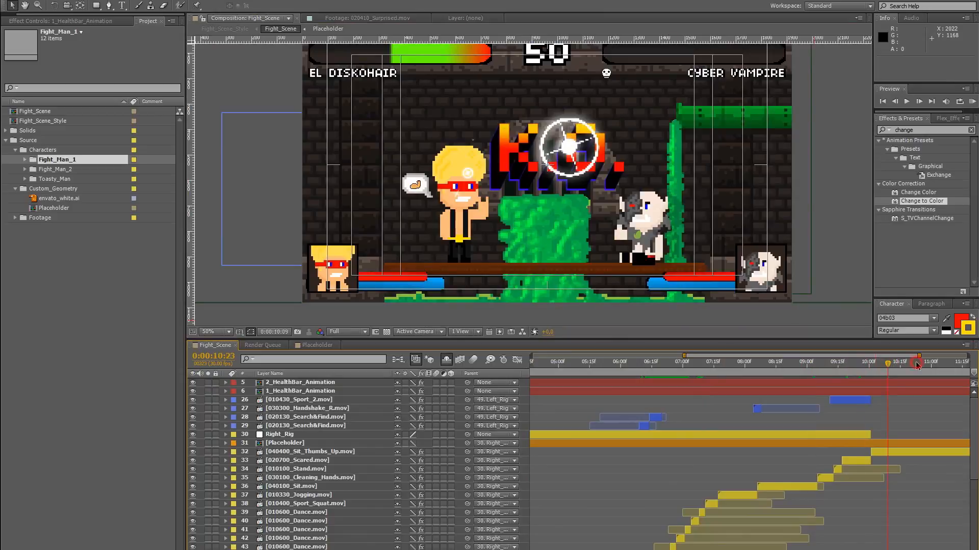
left_click_drag(918, 356, 967, 356)
left_click(913, 363)
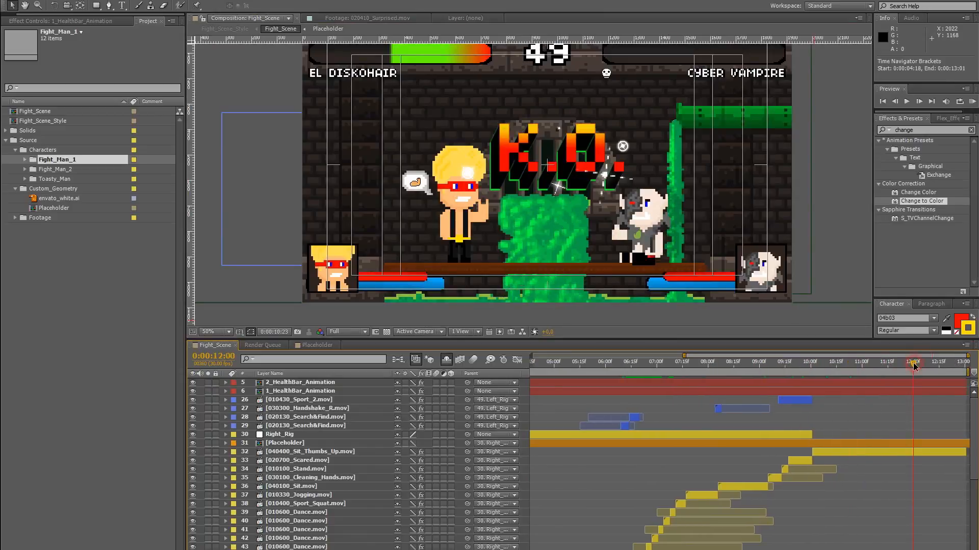
left_click(885, 364)
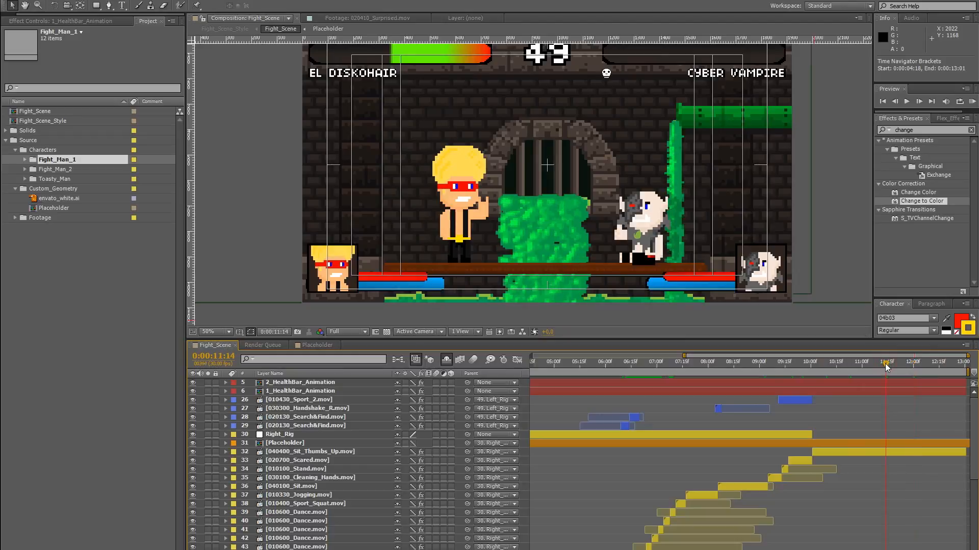
left_click(858, 363)
Show the timeline from 0:00:00:00 and review the fight's opening, stopping at 0:00:02:11
left_click(605, 371)
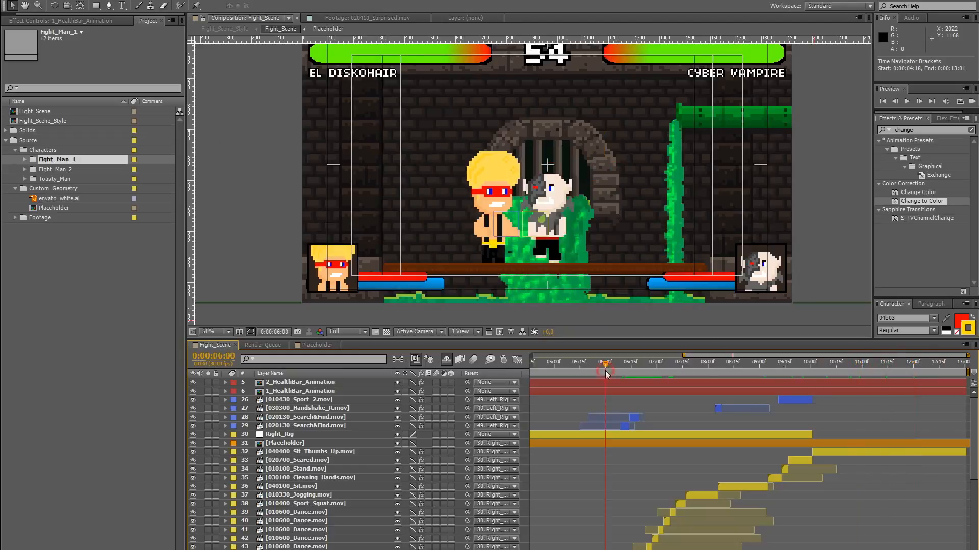
left_click(563, 371)
left_click_drag(684, 356, 531, 356)
scroll(657, 376, "down", 3)
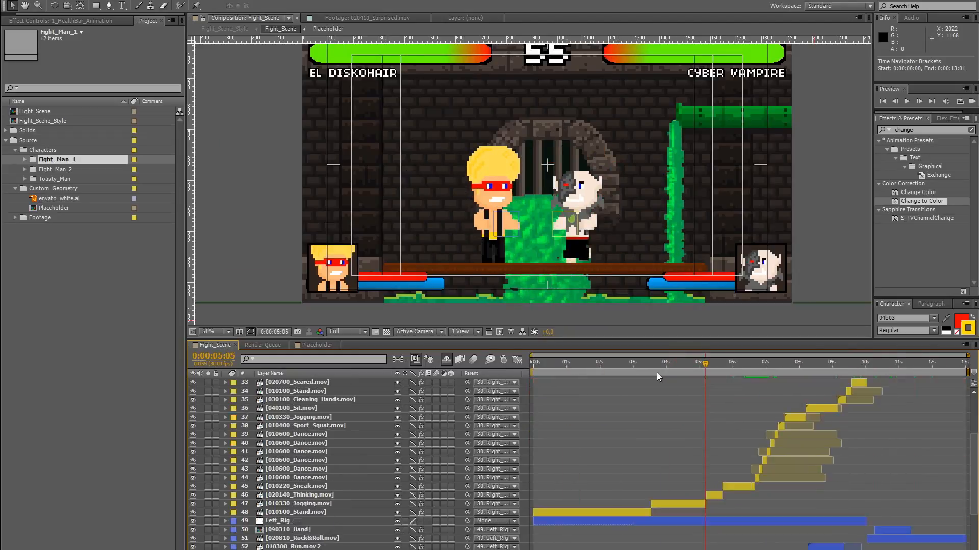
scroll(656, 377, "up", 2)
left_click(612, 364)
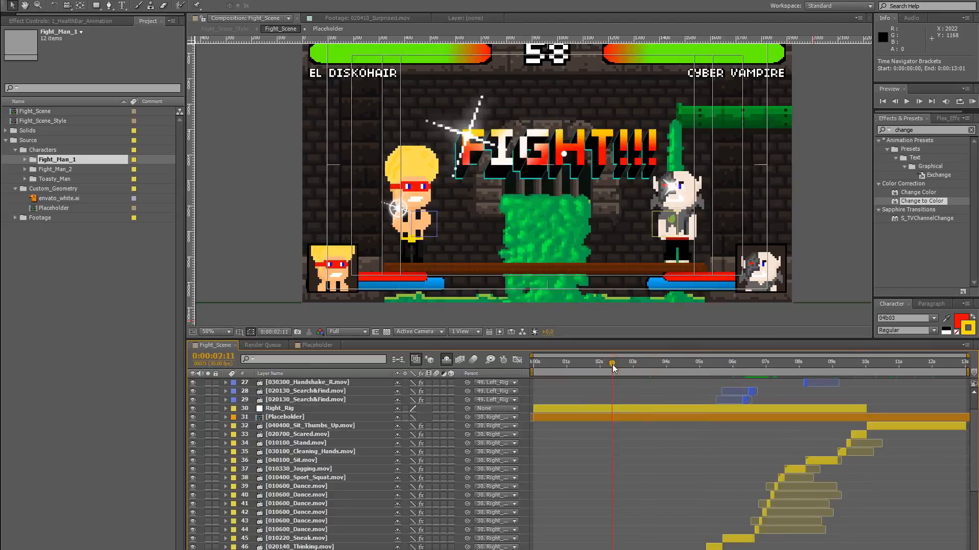